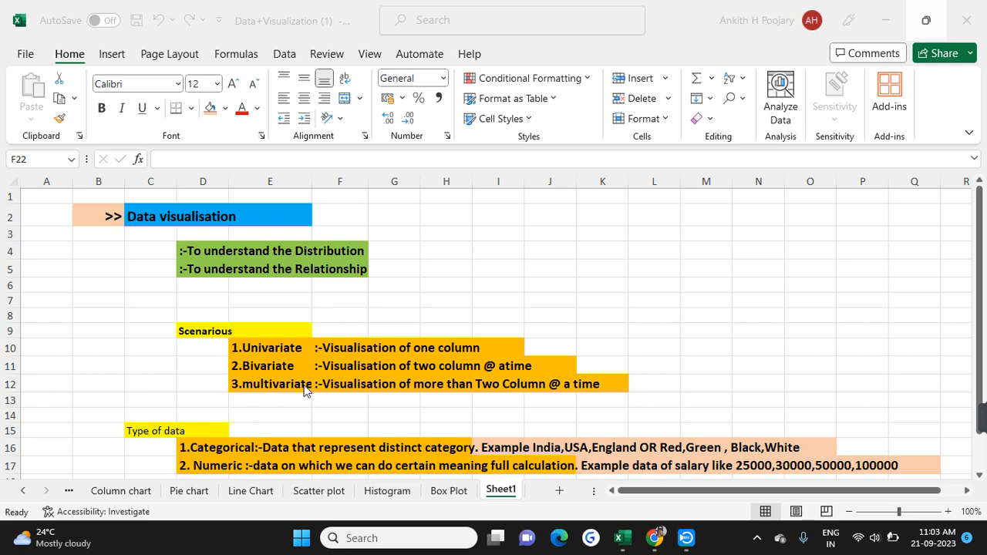
# - Review the data visualisation notes on Sheet1 and the student marks table on the DEMO sheet
pyautogui.scroll(-1, 306, 389)
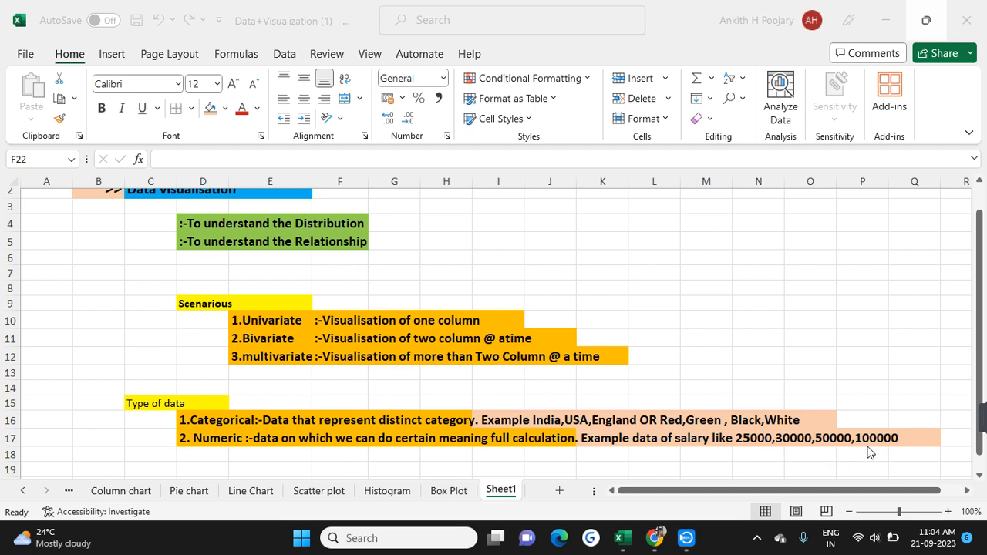
pyautogui.scroll(1, 751, 373)
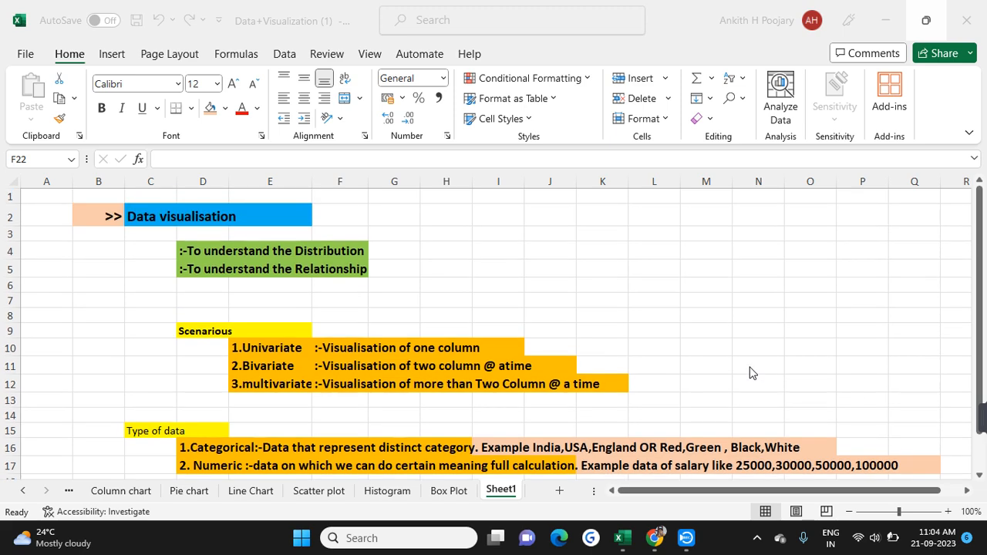
pyautogui.scroll(-1, 752, 373)
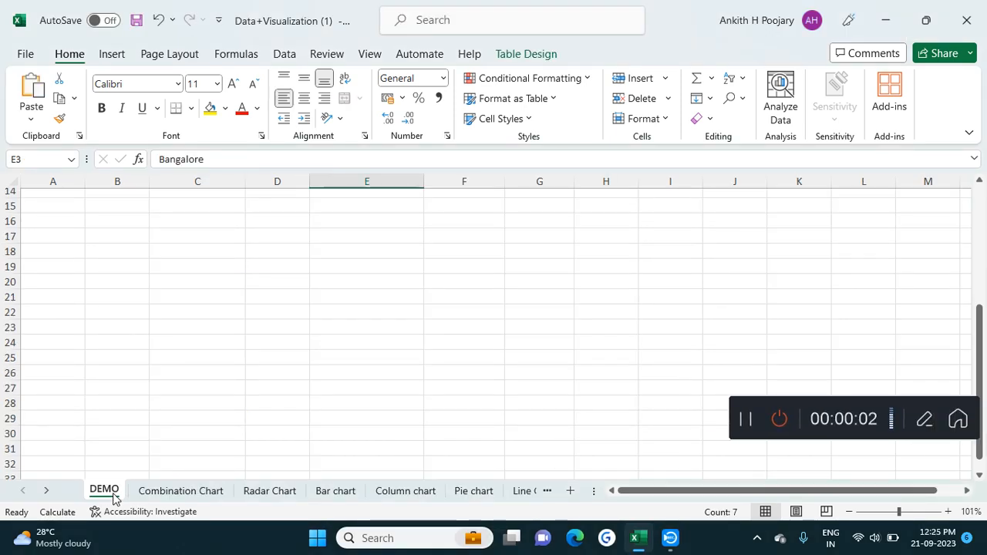
pyautogui.scroll(5, 115, 497)
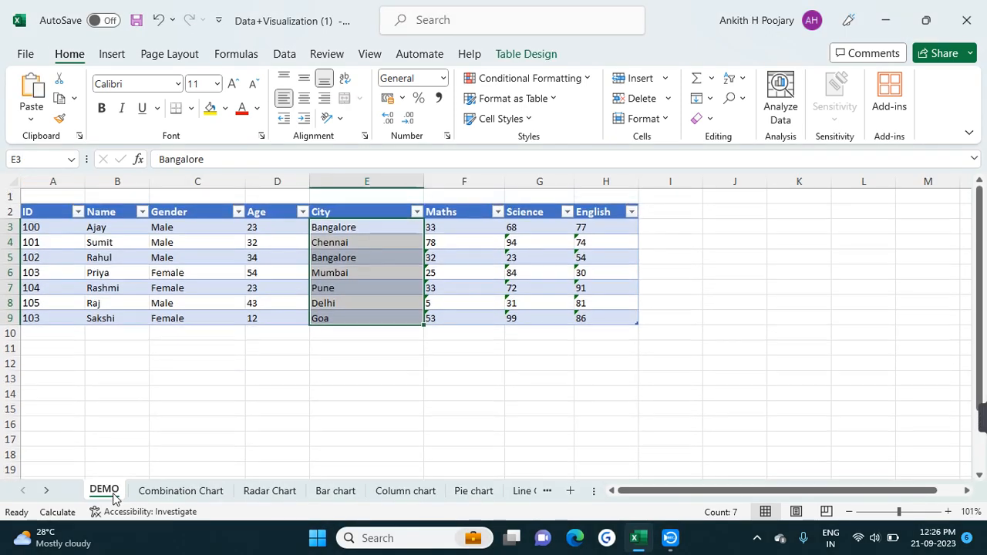
pyautogui.click(117, 227)
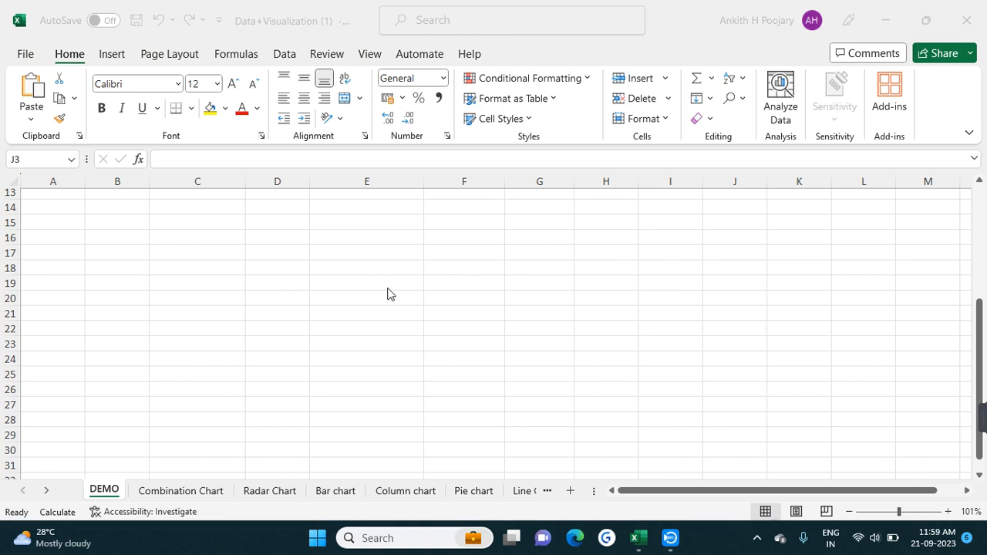
# - Look through the available column and bar chart types and the line and area chart types without inserting any
pyautogui.click(111, 54)
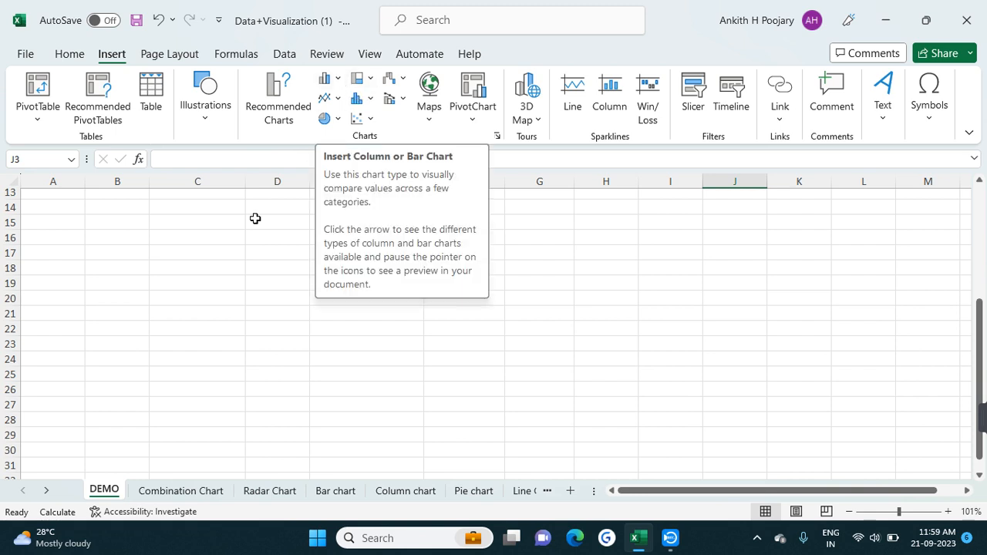
pyautogui.click(337, 80)
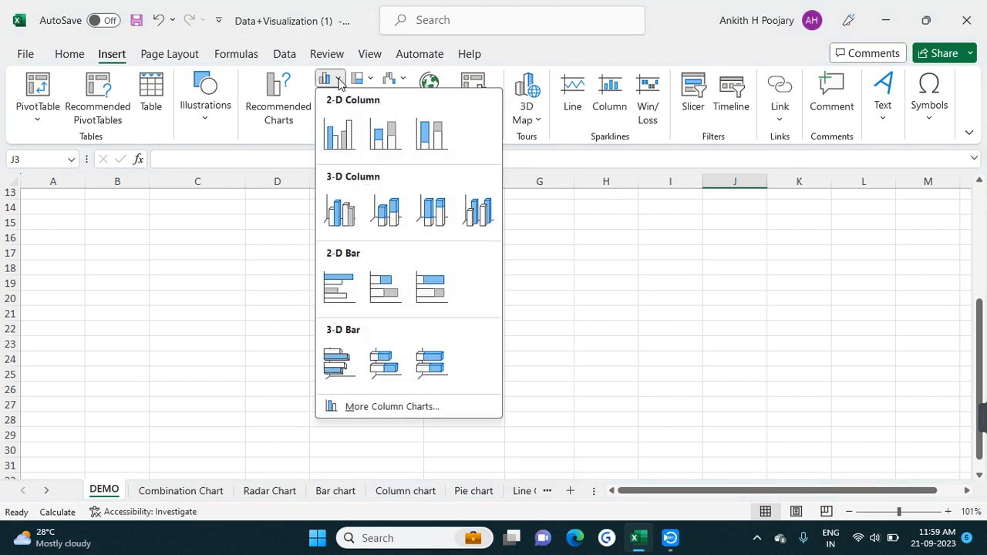
pyautogui.click(337, 80)
pyautogui.click(337, 81)
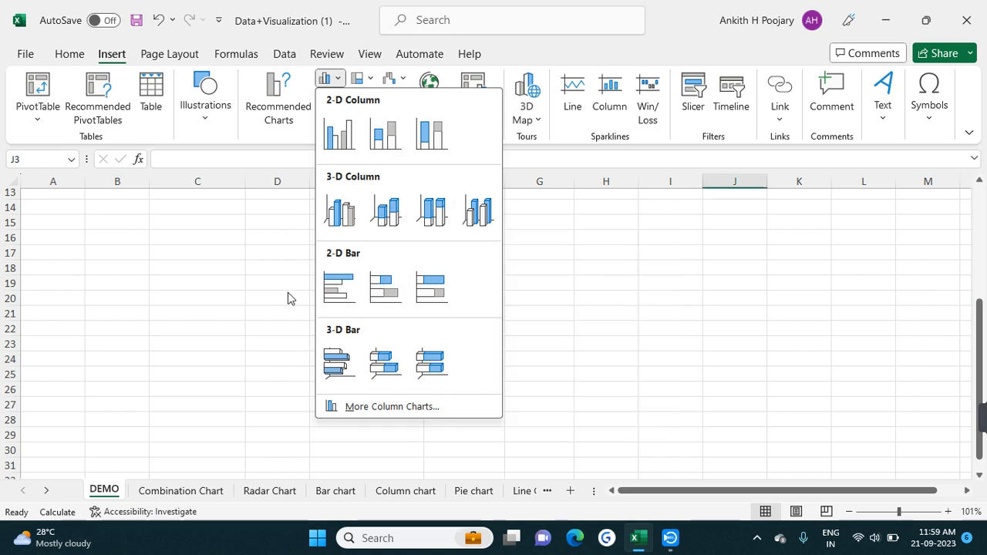
pyautogui.click(270, 267)
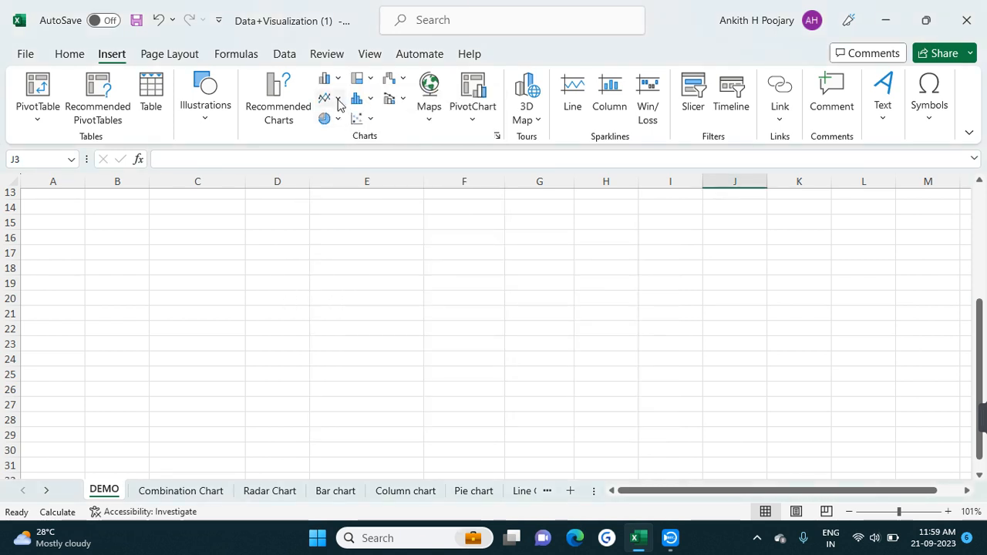
pyautogui.click(338, 100)
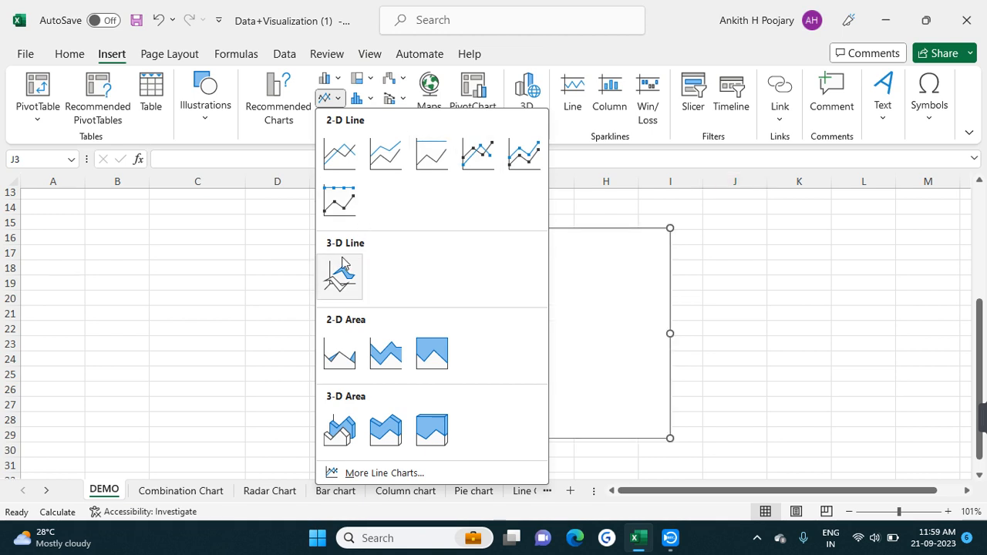
pyautogui.click(251, 290)
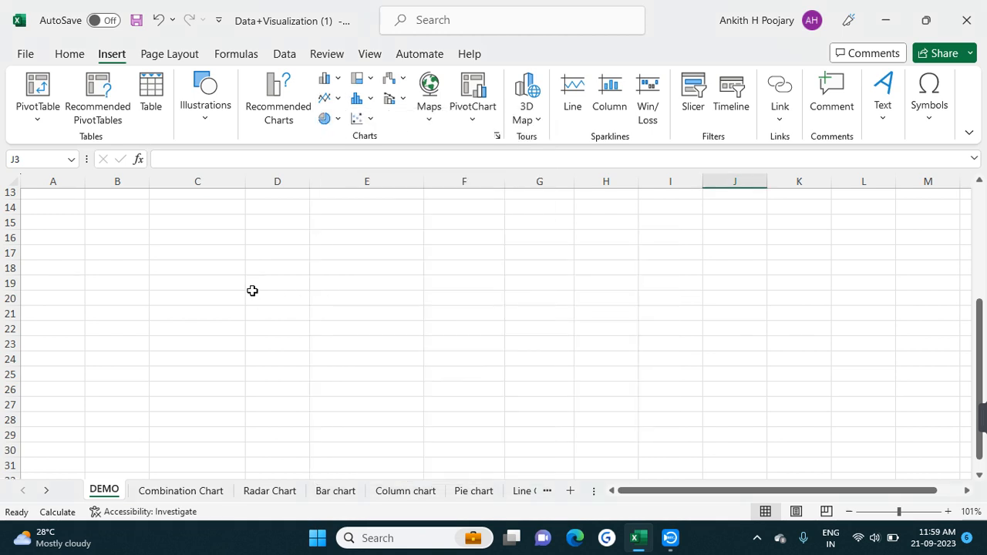
# - Look through the available pie, statistical and scatter chart types without inserting any
pyautogui.click(338, 120)
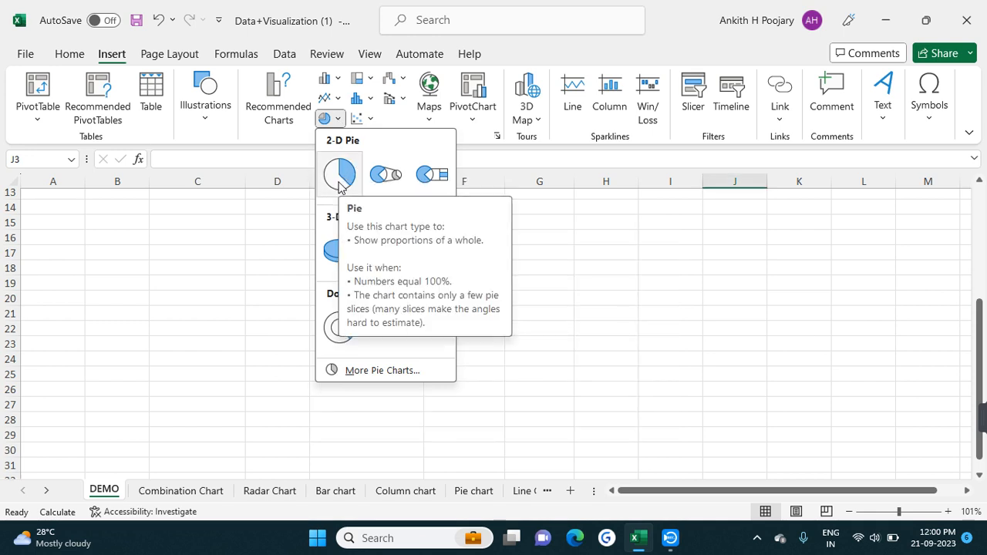
pyautogui.click(275, 220)
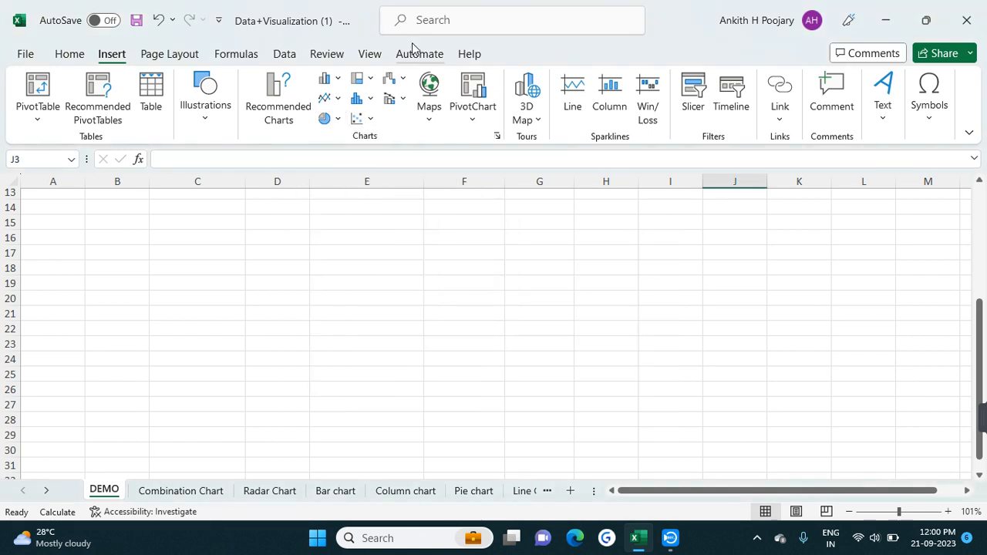
pyautogui.click(372, 100)
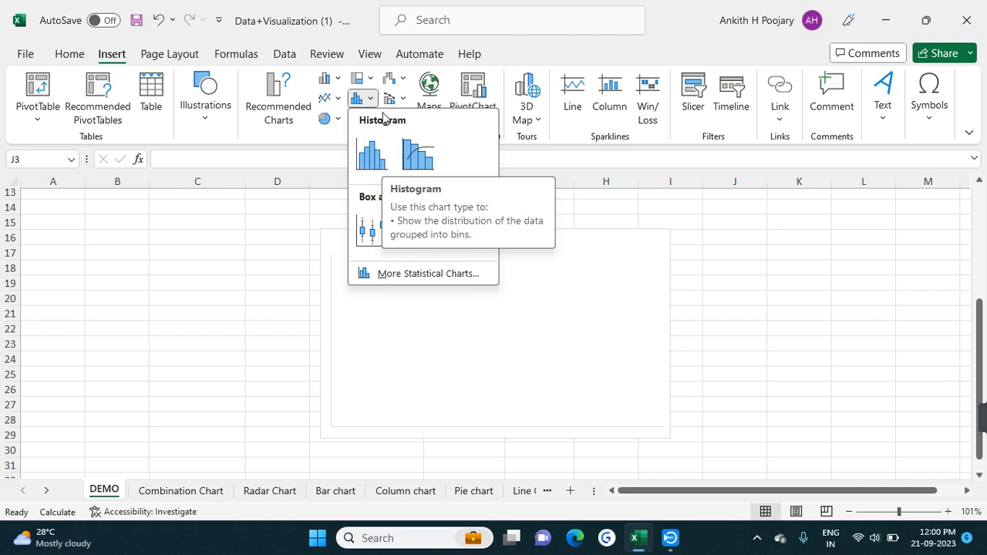
pyautogui.click(363, 98)
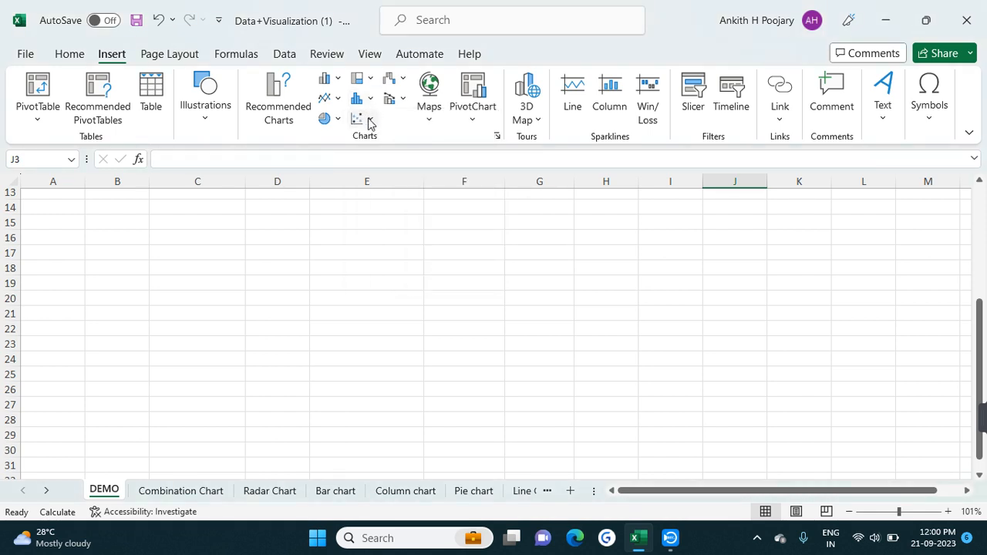
pyautogui.click(369, 121)
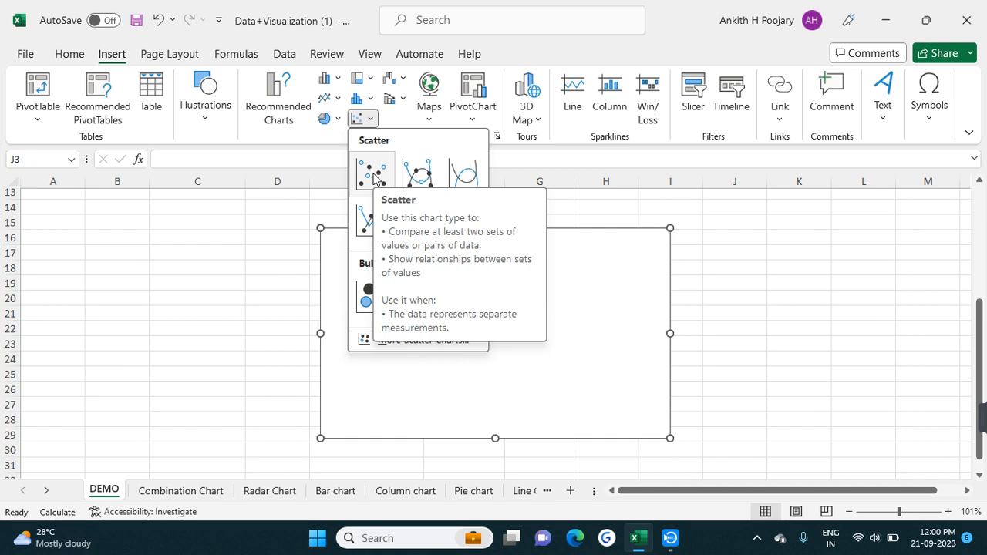
pyautogui.click(296, 208)
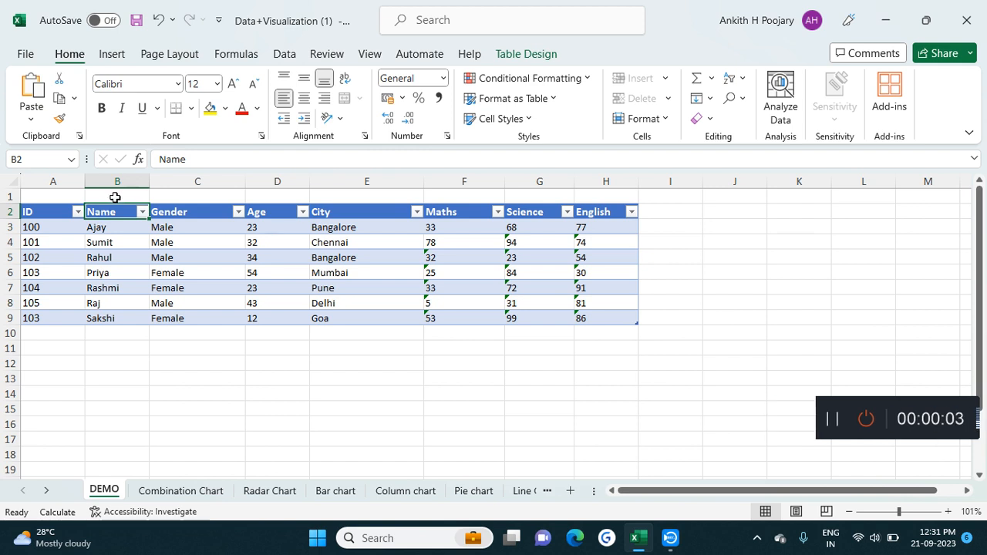
# - Insert a 2-D clustered column chart from the Name and Maths columns of the table
pyautogui.click(113, 202)
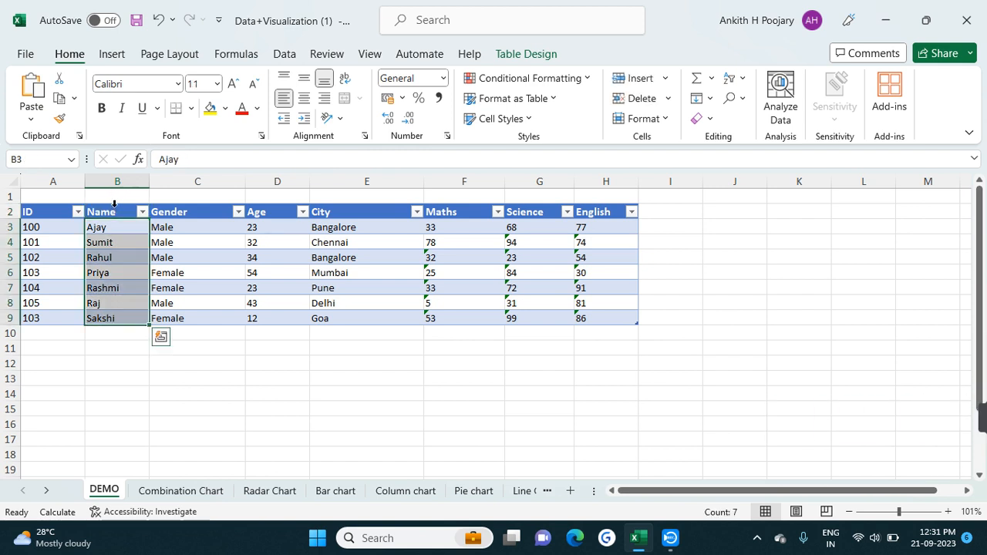
pyautogui.keyDown('ctrl'); pyautogui.click(455, 203); pyautogui.keyUp('ctrl')
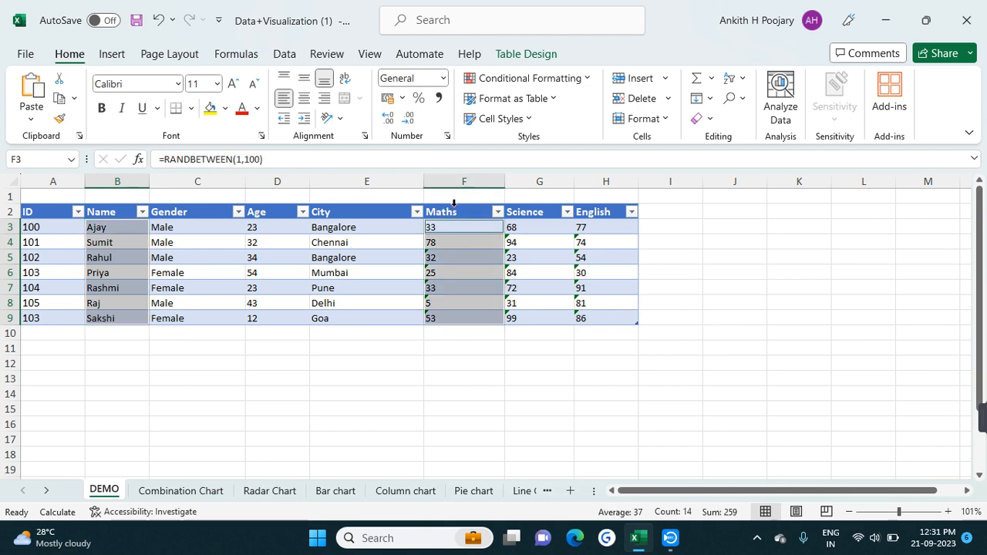
pyautogui.click(112, 56)
pyautogui.click(339, 79)
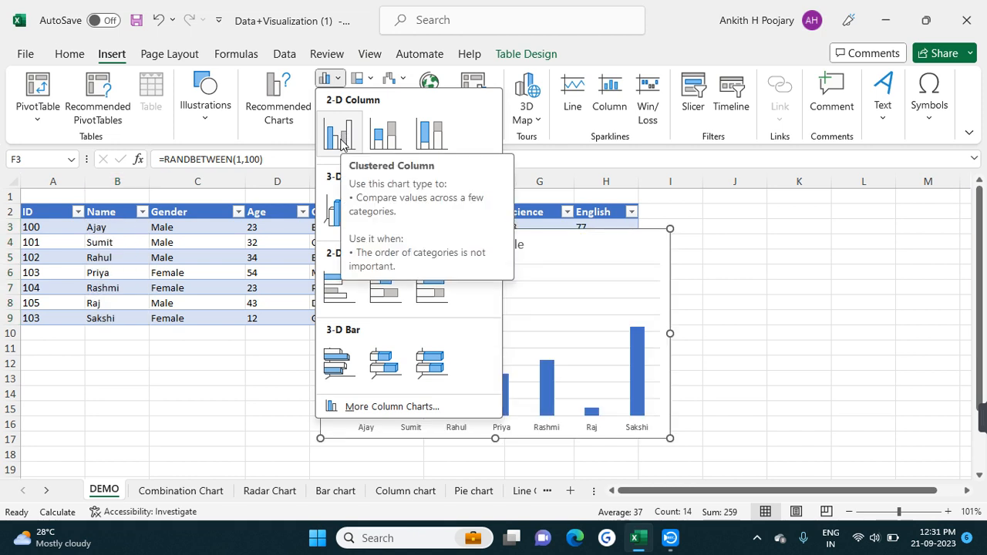
pyautogui.click(339, 134)
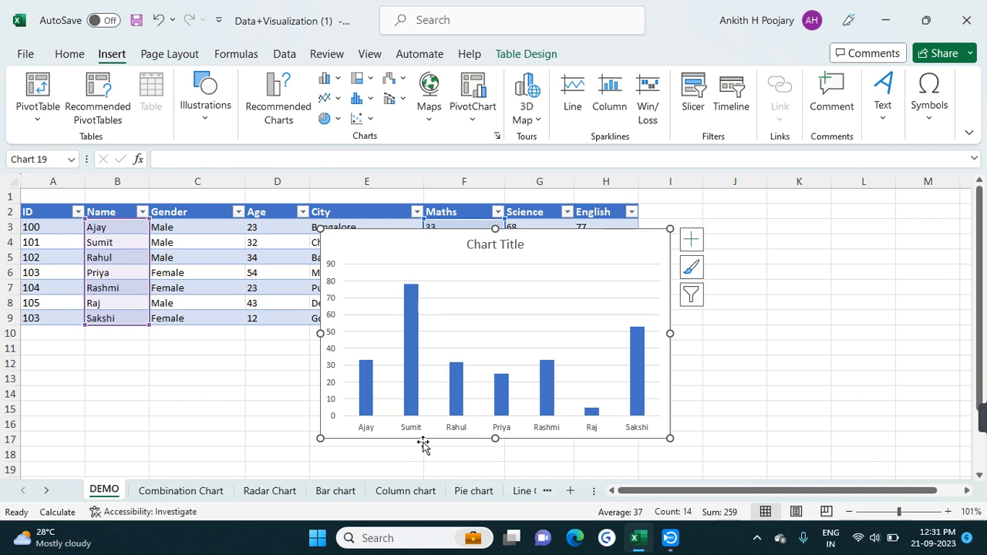
pyautogui.moveTo(410, 344)
pyautogui.moveTo(415, 293)
# - Move the Maths column chart away from the middle of the table and cut it from the sheet
pyautogui.moveTo(562, 245); pyautogui.dragTo(688, 270)
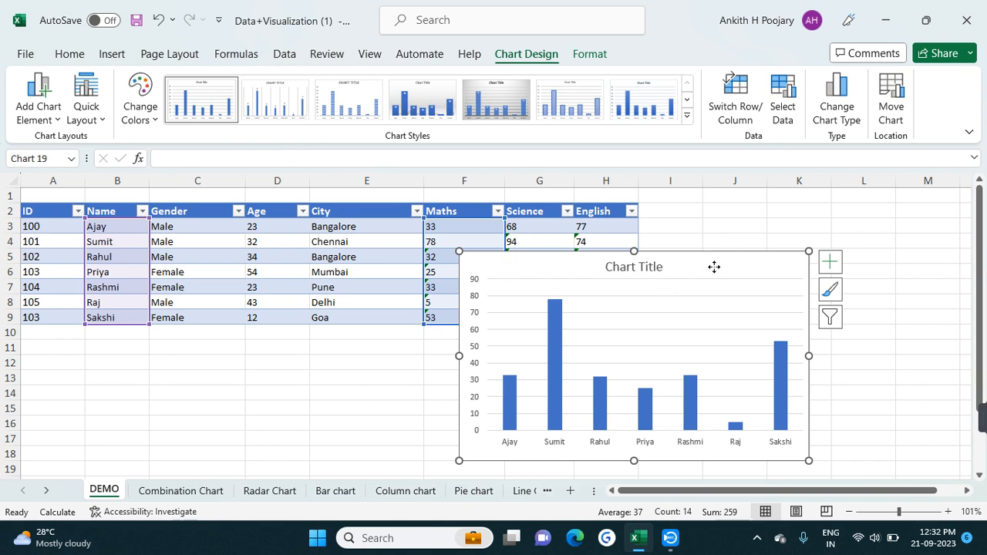
pyautogui.rightClick(714, 267)
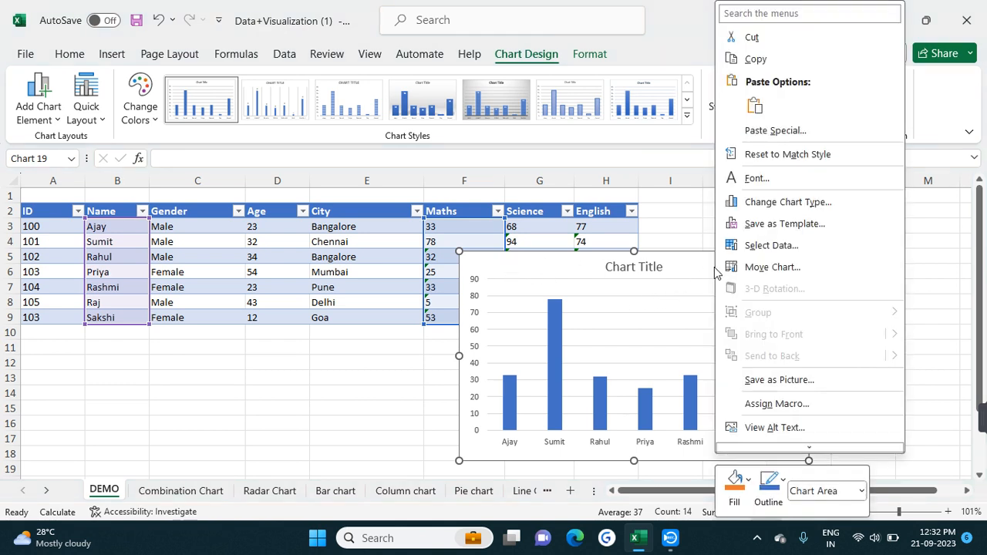
pyautogui.click(754, 38)
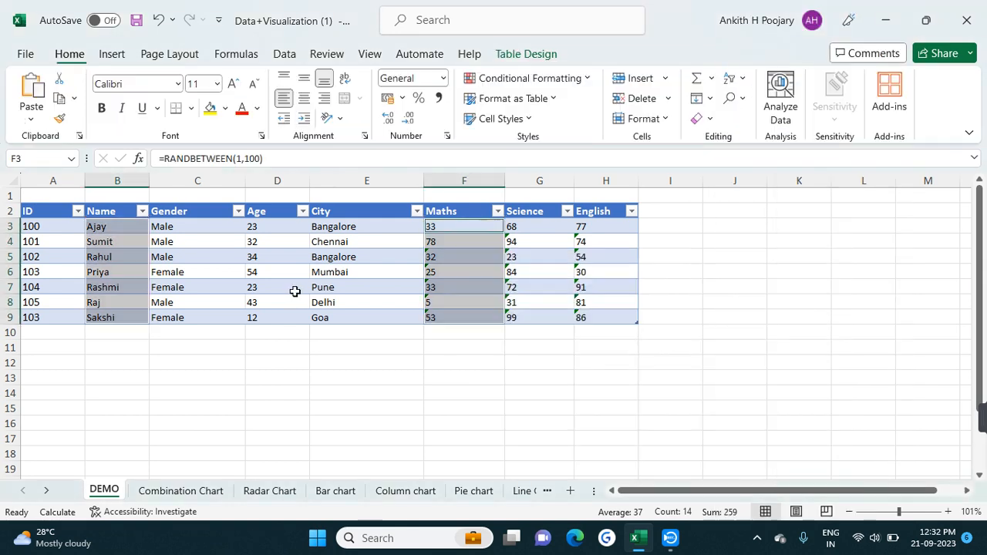
# - Insert a 2-D clustered column chart from the Name, Maths and Science columns of the table
pyautogui.click(115, 212)
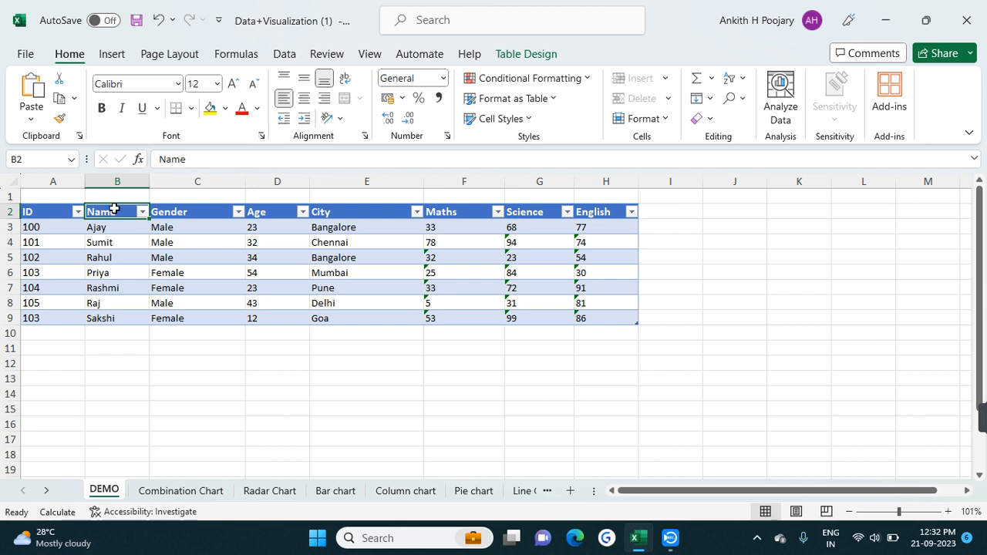
pyautogui.click(115, 203)
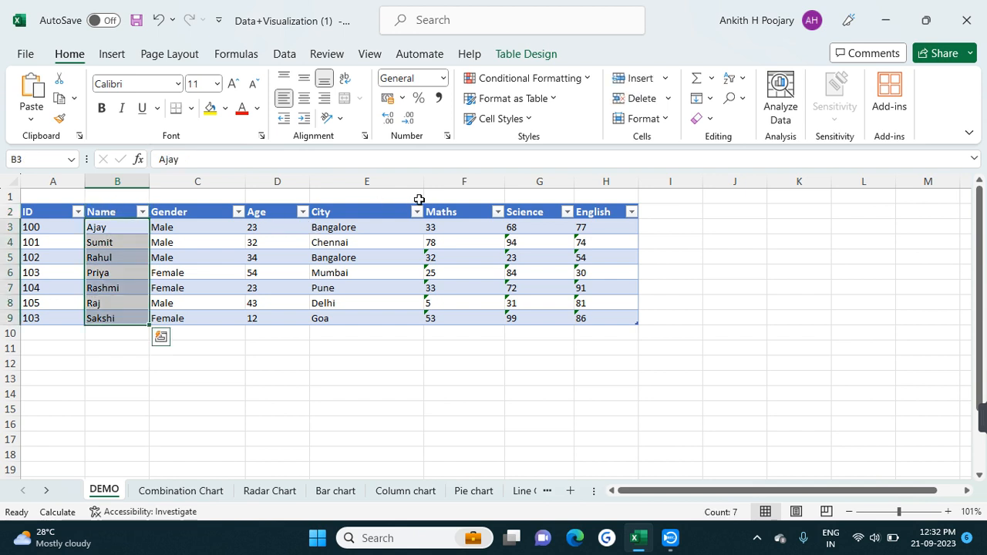
pyautogui.keyDown('ctrl'); pyautogui.click(451, 202); pyautogui.keyUp('ctrl')
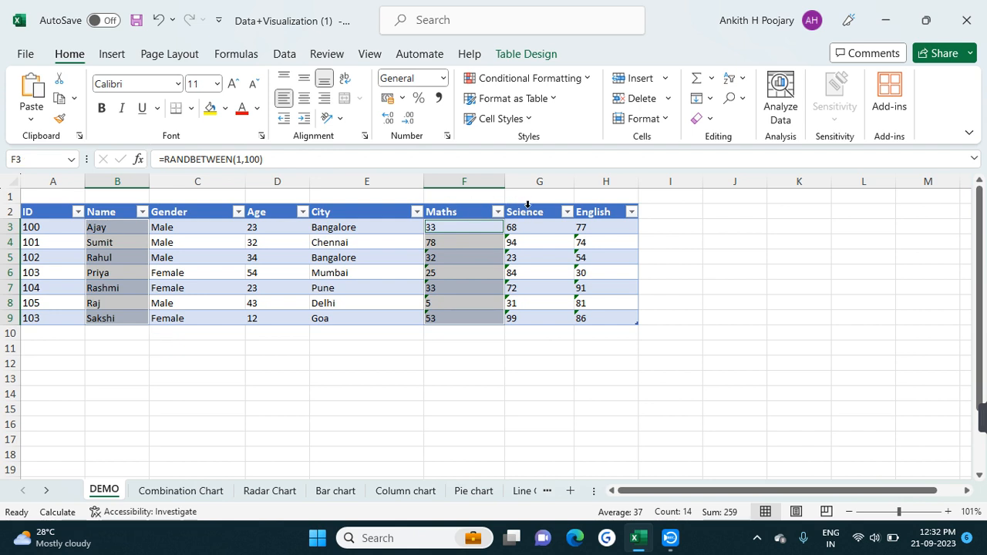
pyautogui.keyDown('ctrl'); pyautogui.click(528, 204); pyautogui.keyUp('ctrl')
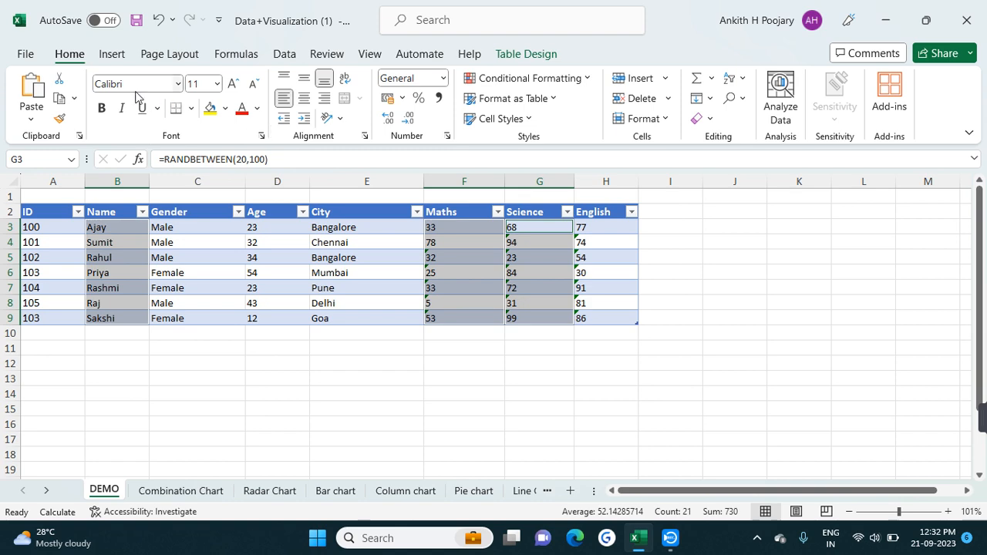
pyautogui.click(112, 55)
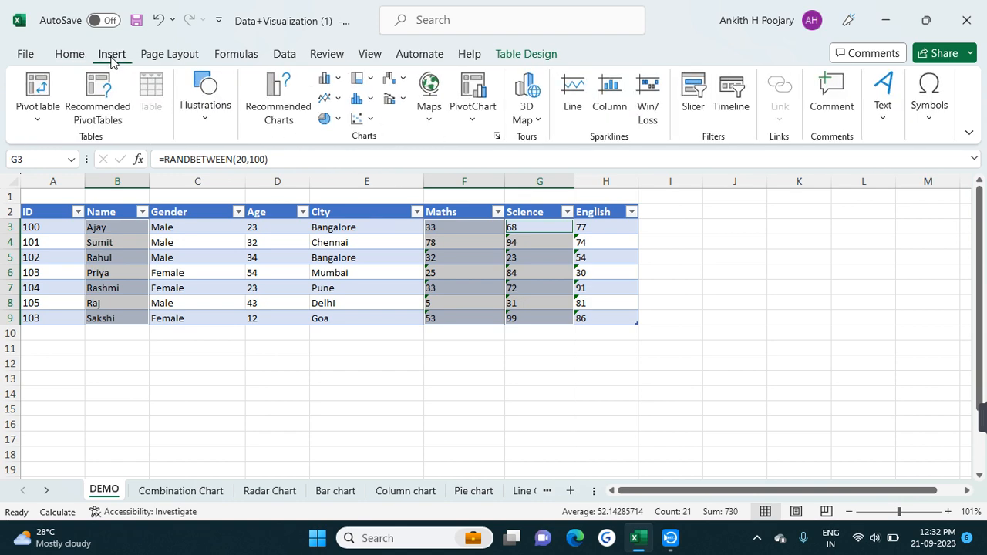
pyautogui.click(337, 82)
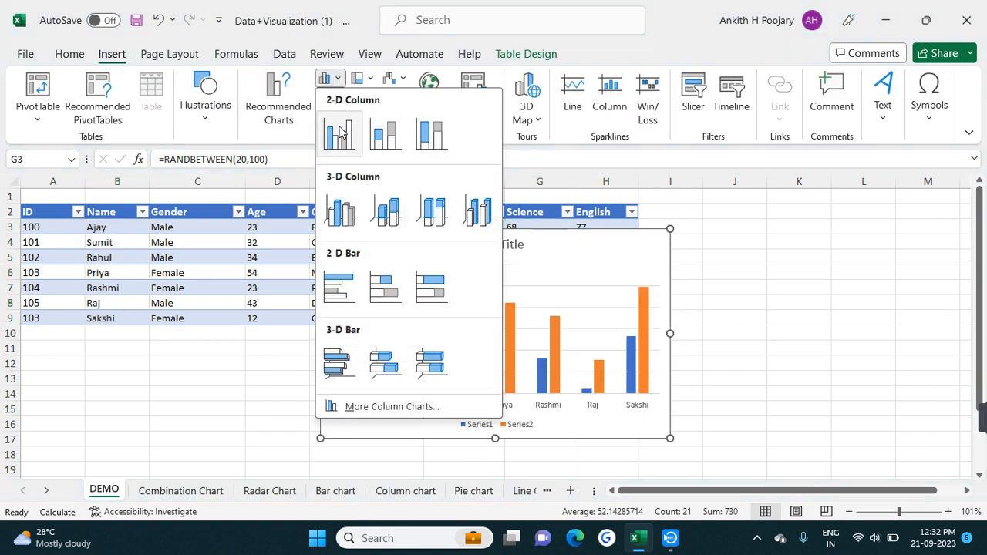
pyautogui.click(339, 134)
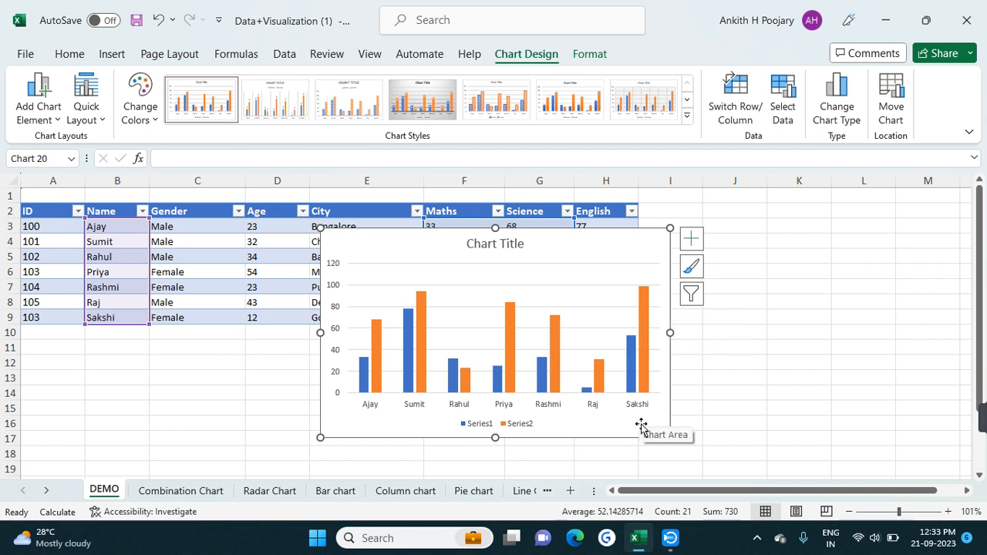
pyautogui.moveTo(644, 309)
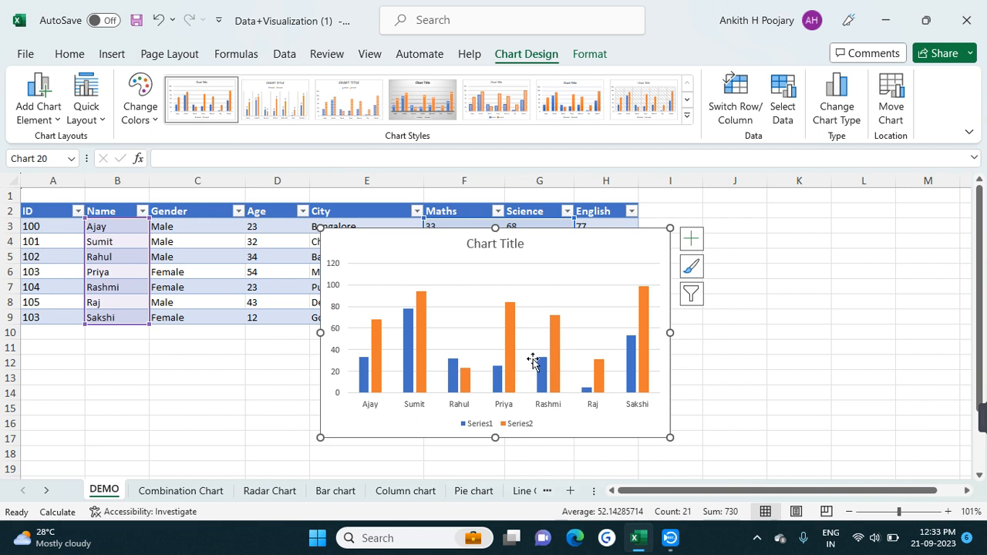
# - Cut the Maths and Science column chart from the sheet and deselect the table columns
pyautogui.rightClick(581, 244)
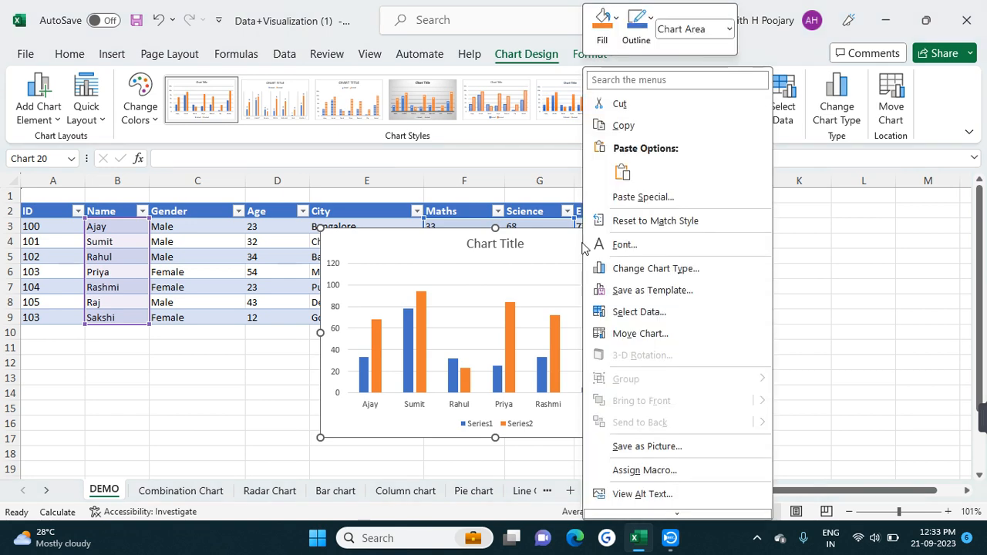
pyautogui.click(626, 104)
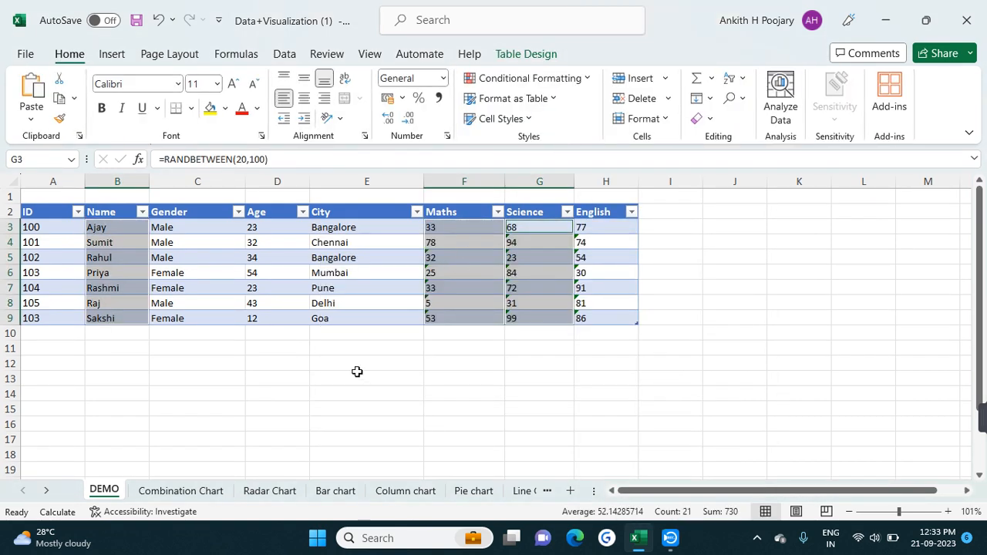
pyautogui.moveTo(358, 374); pyautogui.dragTo(161, 359)
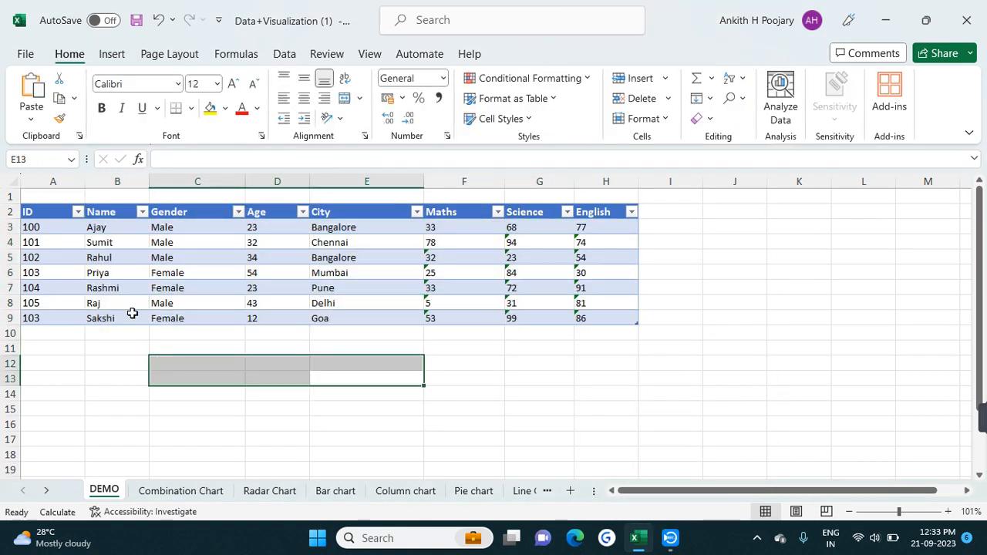
# - Insert a 2-D clustered column chart from the Name, Maths, Science and English columns of the table
pyautogui.click(109, 241)
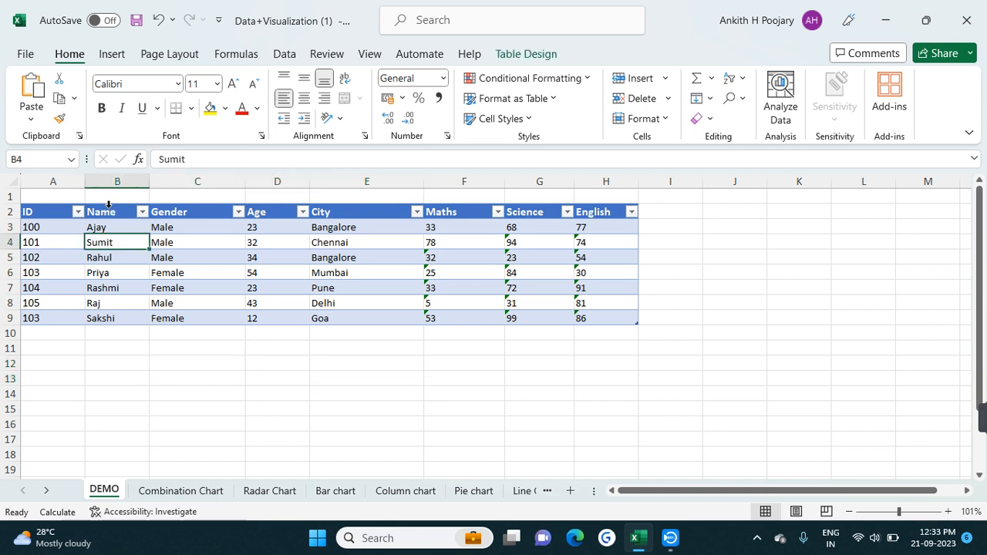
pyautogui.click(108, 204)
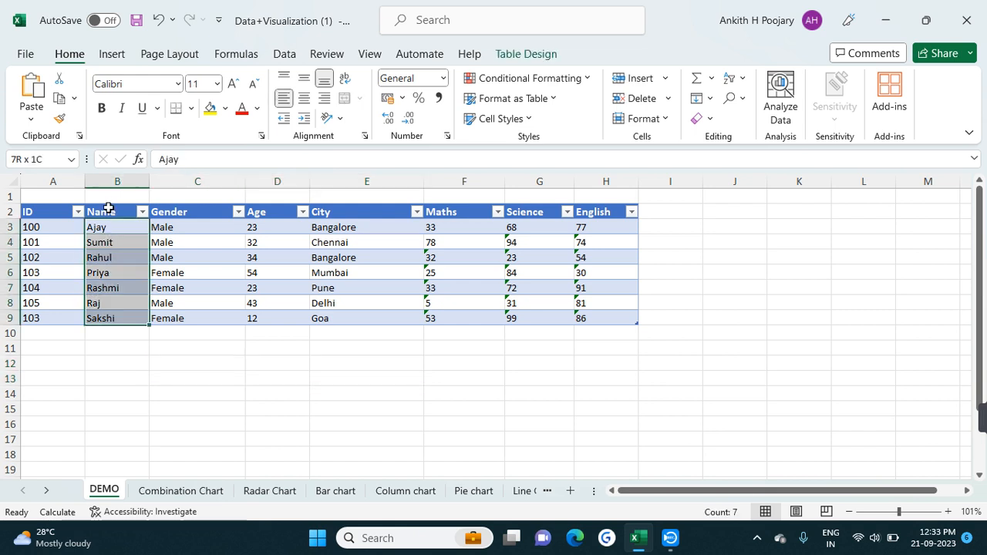
pyautogui.keyDown('ctrl'); pyautogui.click(444, 204); pyautogui.keyUp('ctrl')
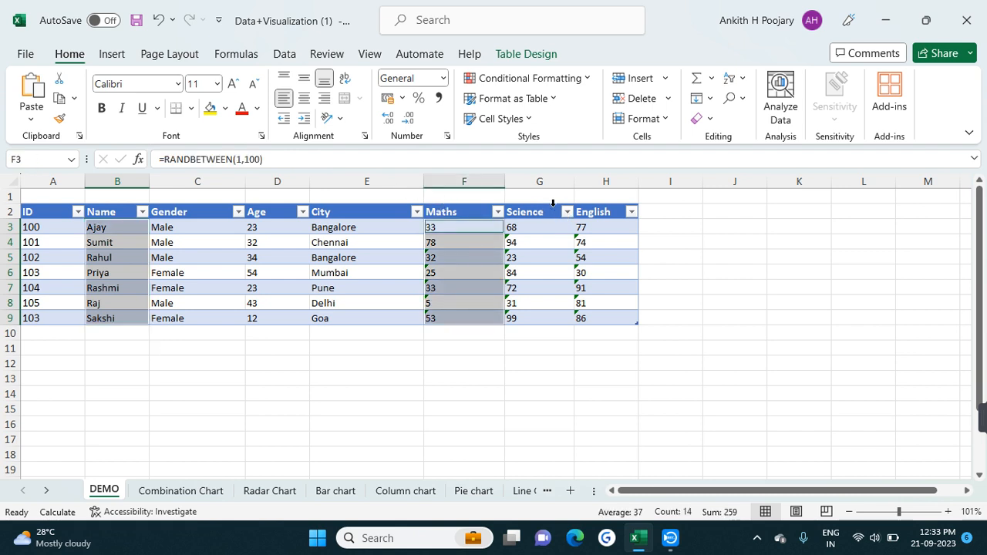
pyautogui.keyDown('ctrl'); pyautogui.click(552, 206); pyautogui.keyUp('ctrl')
pyautogui.keyDown('ctrl'); pyautogui.click(595, 203); pyautogui.keyUp('ctrl')
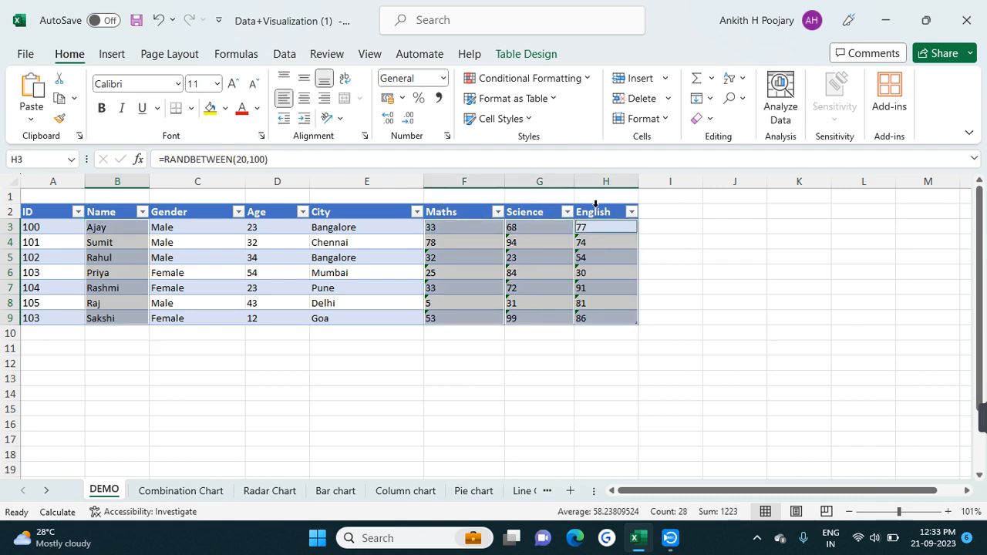
pyautogui.click(112, 54)
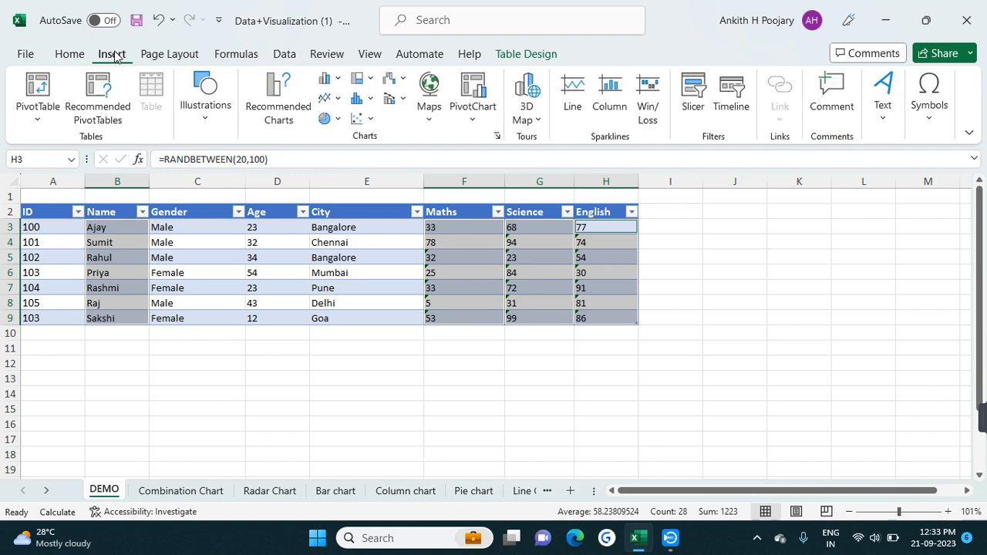
pyautogui.click(339, 79)
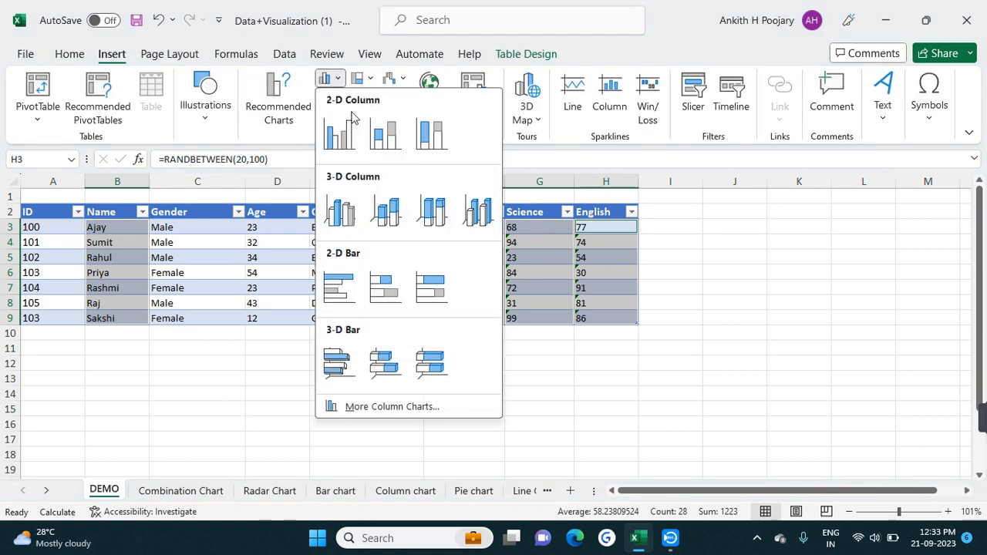
pyautogui.click(344, 134)
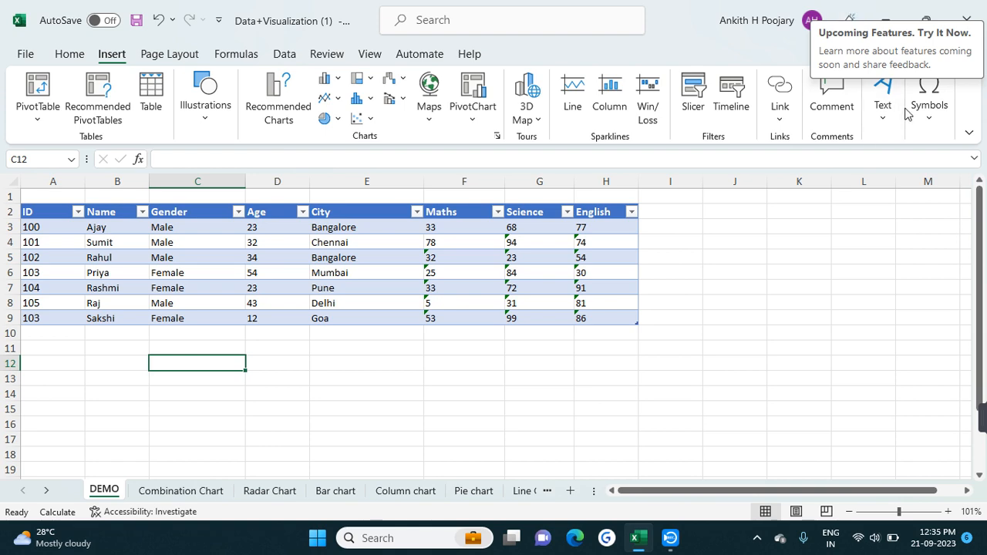
# - Insert a 2-D pie chart from the Cities and Population data in A1:B7 of the Pie chart sheet
pyautogui.click(475, 495)
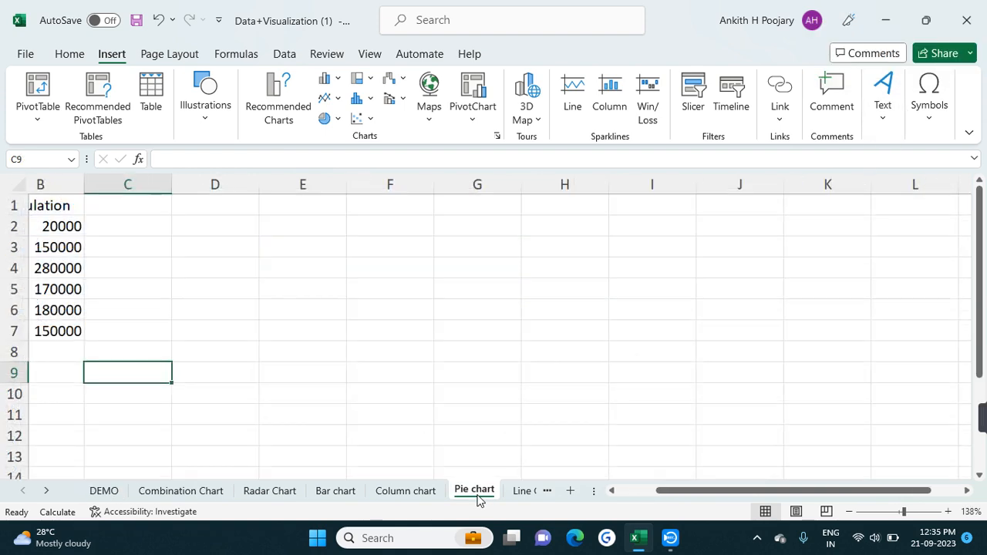
pyautogui.keyDown('ctrl'); pyautogui.scroll(3, 383, 368); pyautogui.keyUp('ctrl')
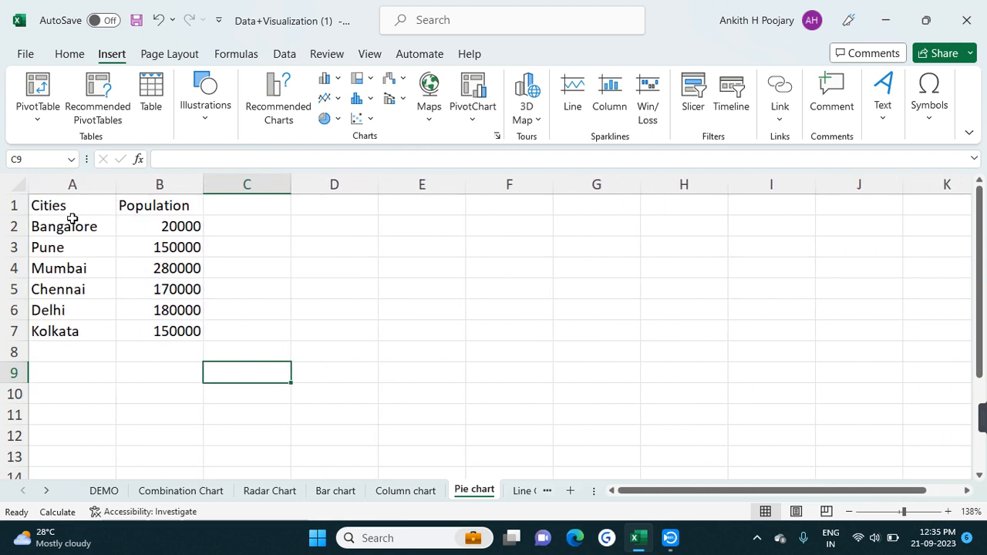
pyautogui.moveTo(48, 205); pyautogui.dragTo(176, 331)
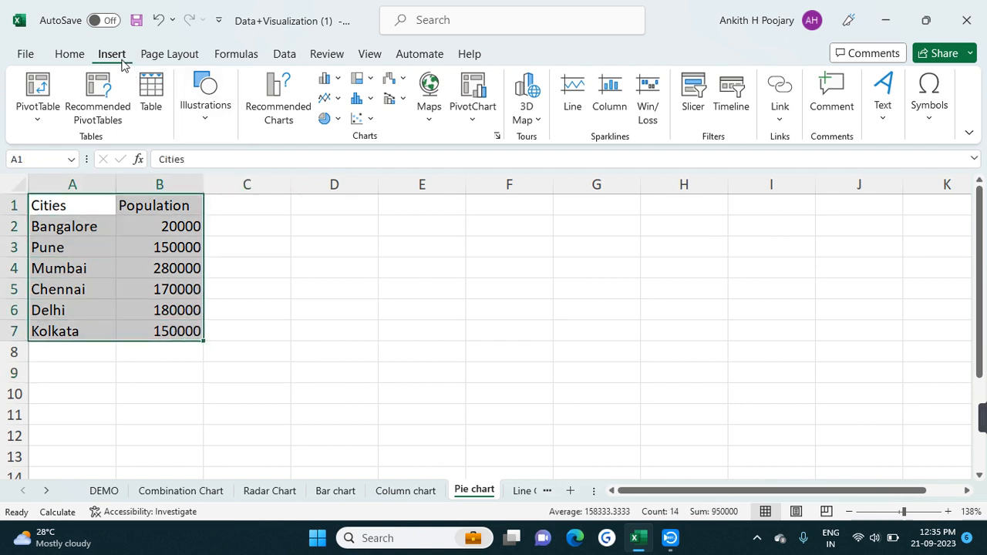
pyautogui.click(337, 120)
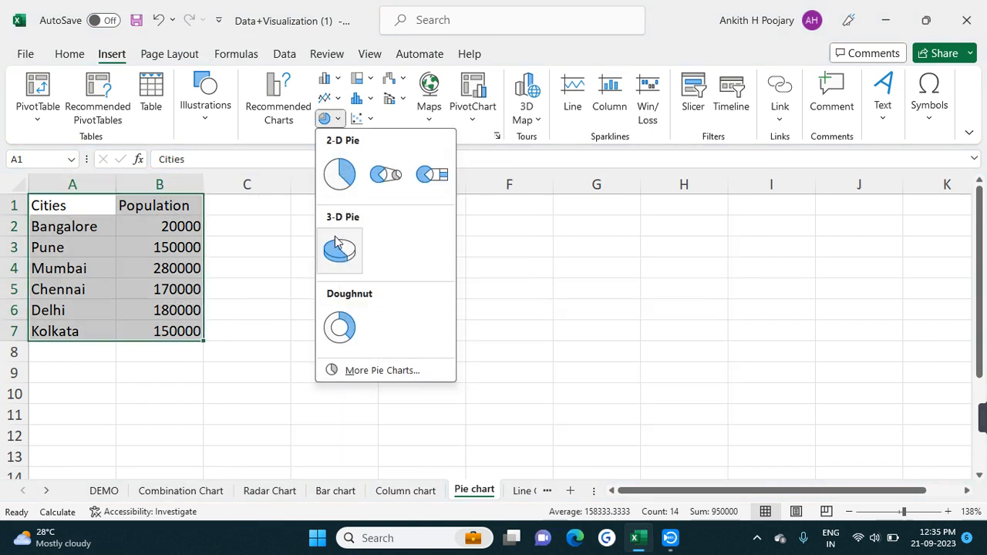
pyautogui.click(343, 170)
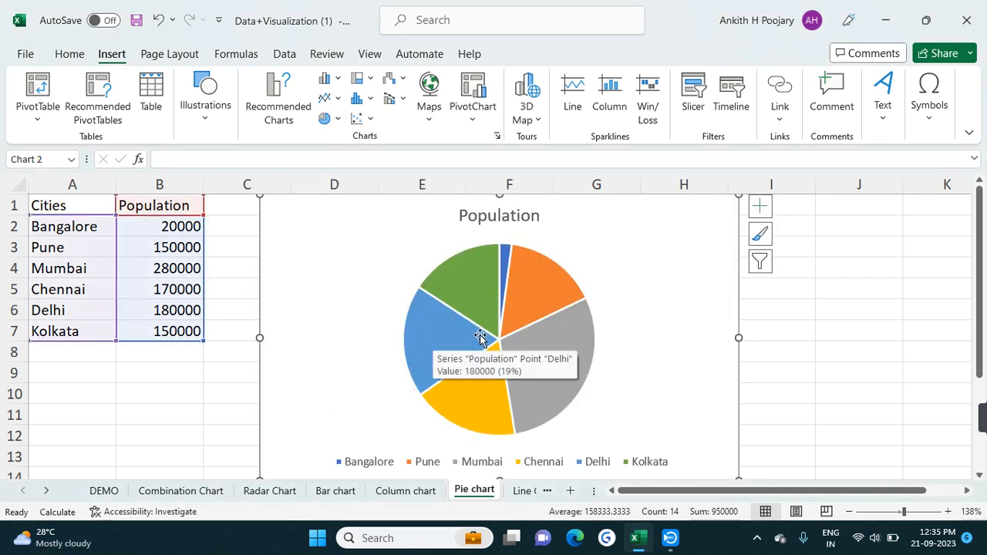
# - Examine the city slices and the legend of the Population pie chart
pyautogui.scroll(-2, 481, 337)
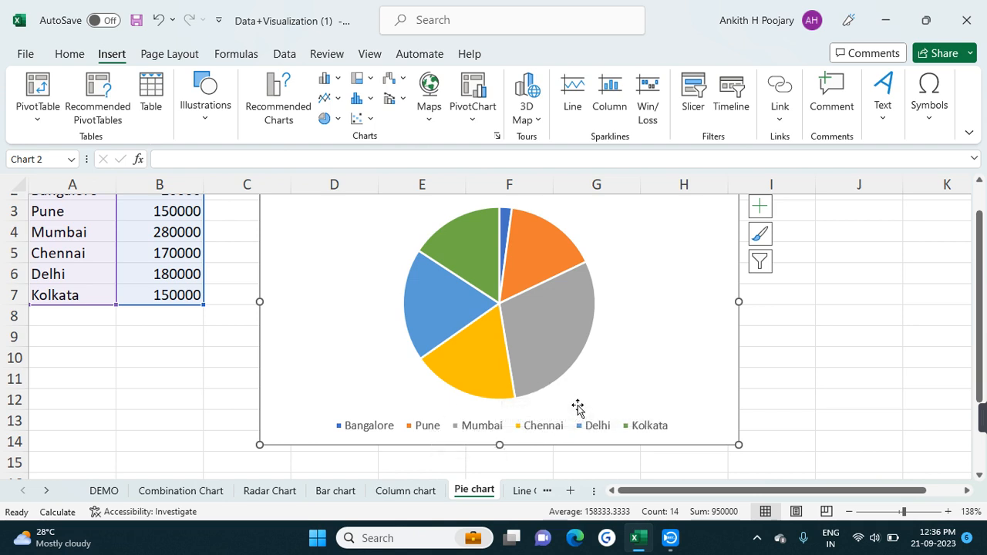
pyautogui.scroll(1, 535, 371)
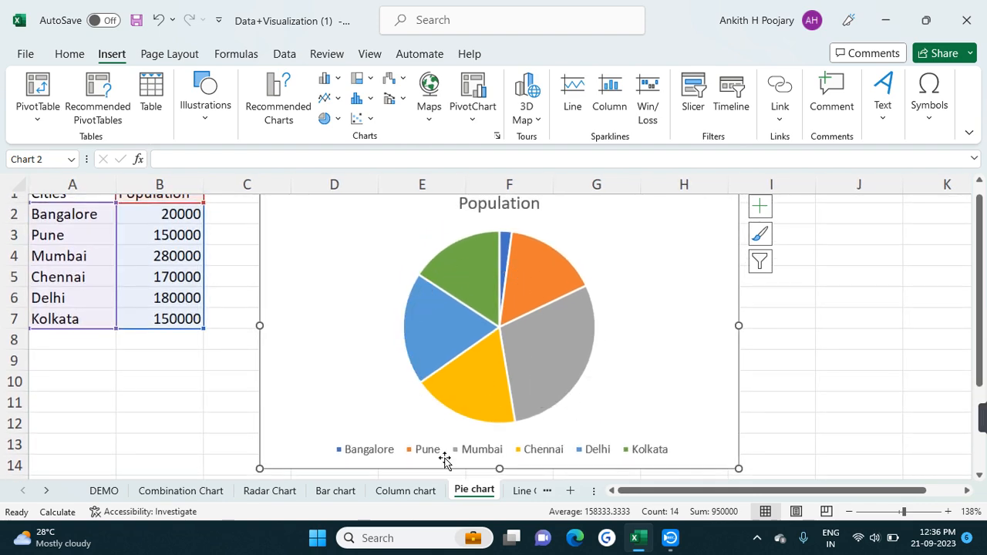
pyautogui.moveTo(463, 276)
pyautogui.click(445, 323)
pyautogui.click(465, 284)
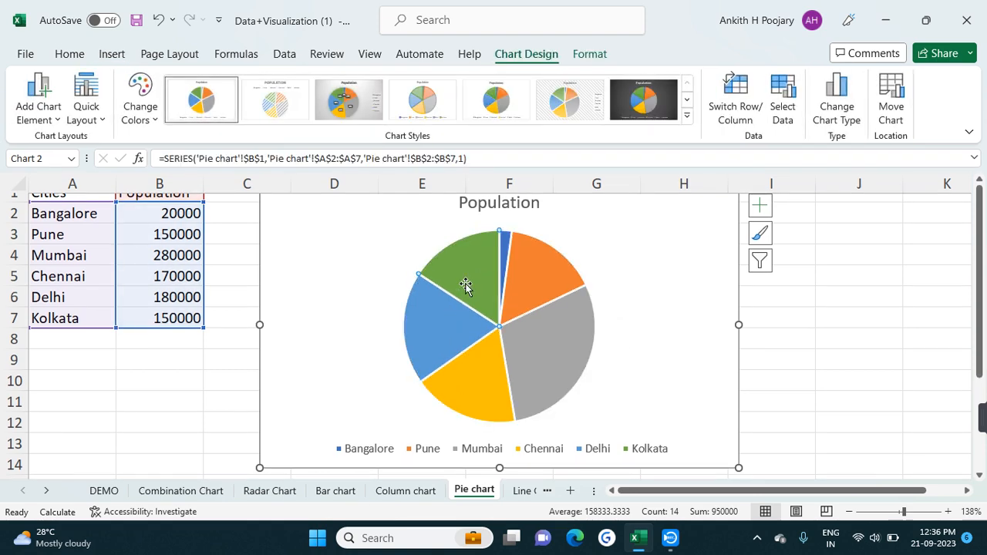
pyautogui.scroll(-1, 467, 283)
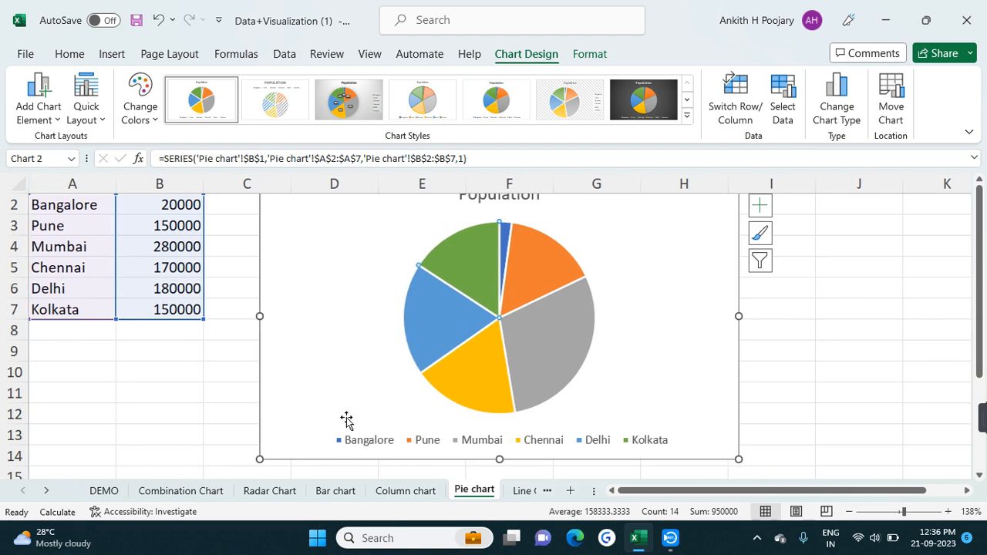
# - Insert a 2-D line chart from the Months, Pune and Jaipur data in A1:C12 of the Line Chart sheet
pyautogui.click(515, 492)
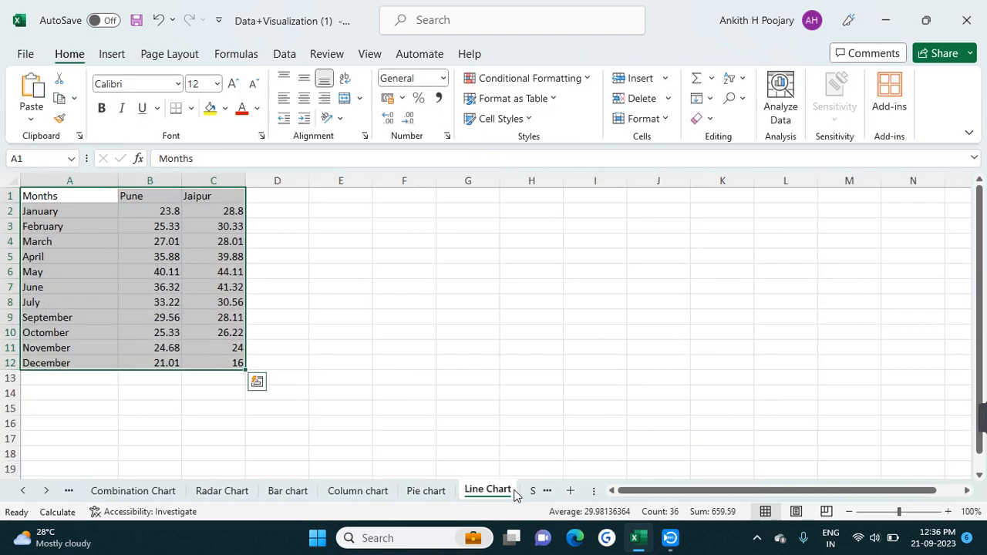
pyautogui.click(354, 347)
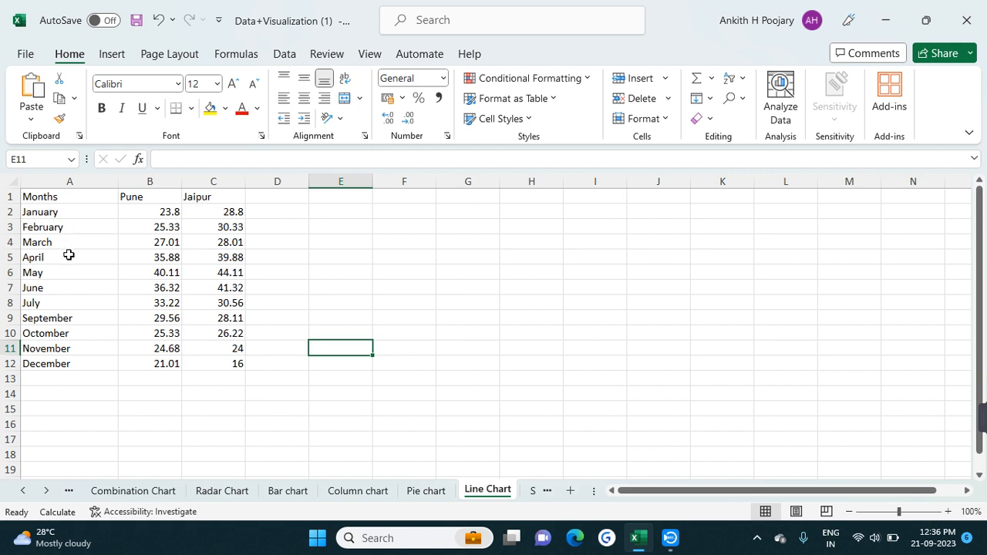
pyautogui.moveTo(27, 197); pyautogui.dragTo(220, 363)
pyautogui.click(112, 55)
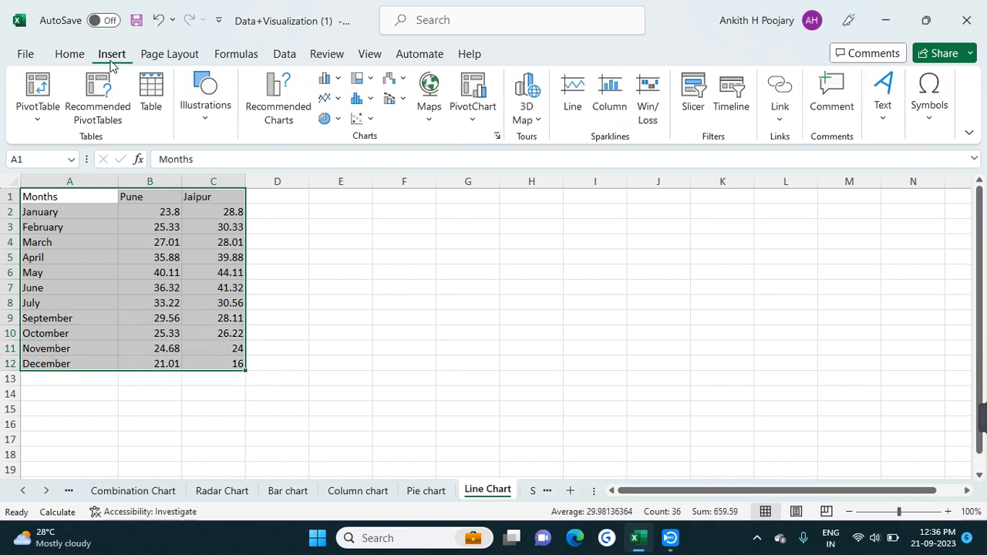
pyautogui.click(337, 100)
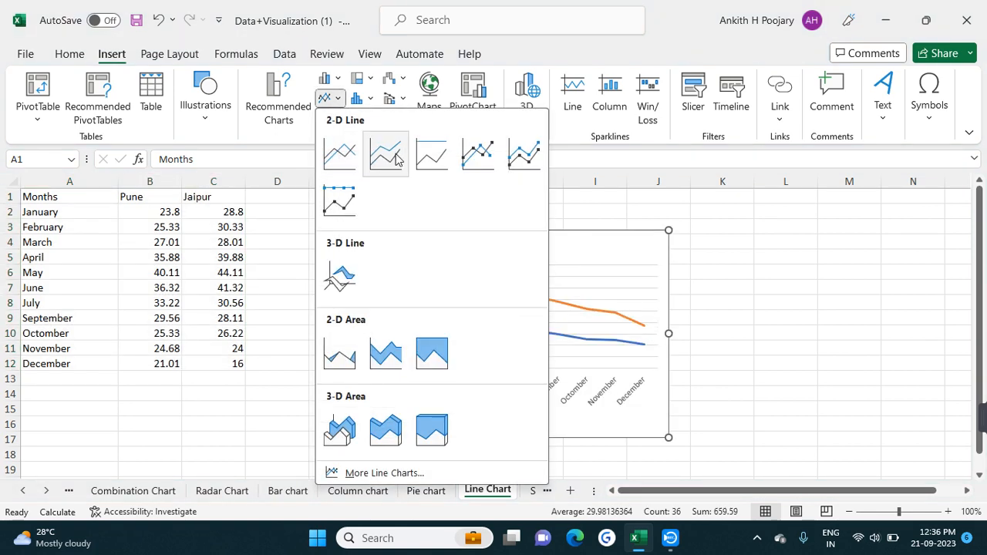
pyautogui.click(347, 159)
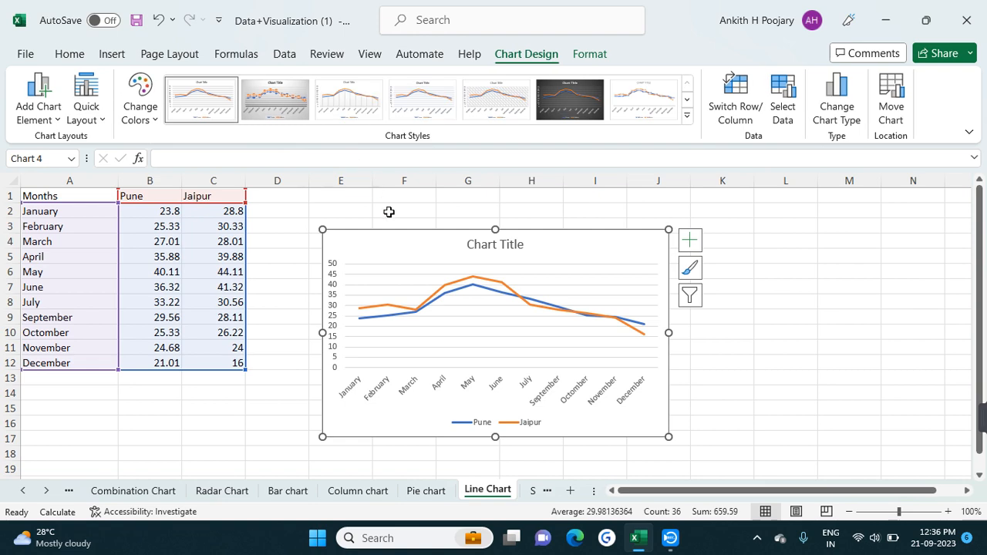
# - Examine the Pune and Jaipur lines in the line chart and cut the chart from the sheet
pyautogui.click(280, 278)
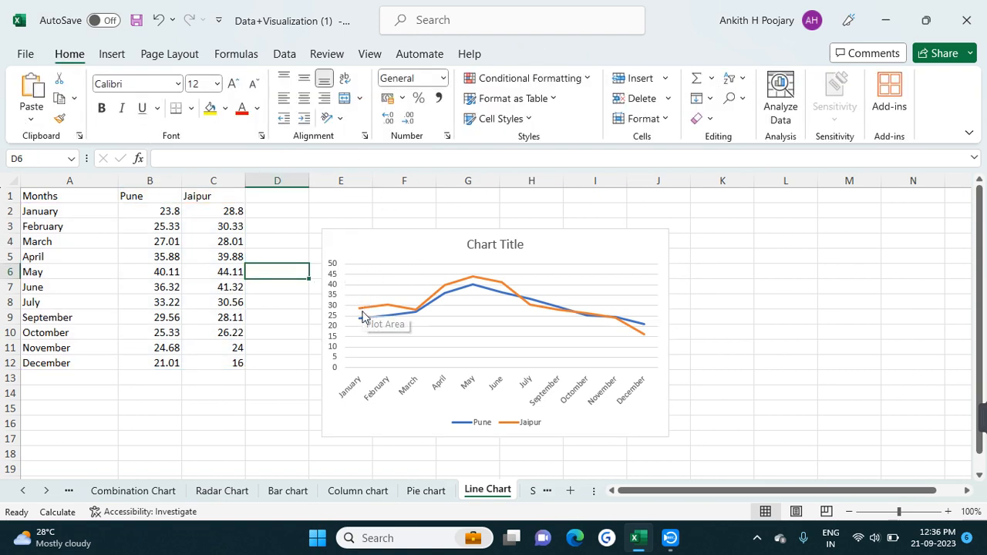
pyautogui.moveTo(371, 320)
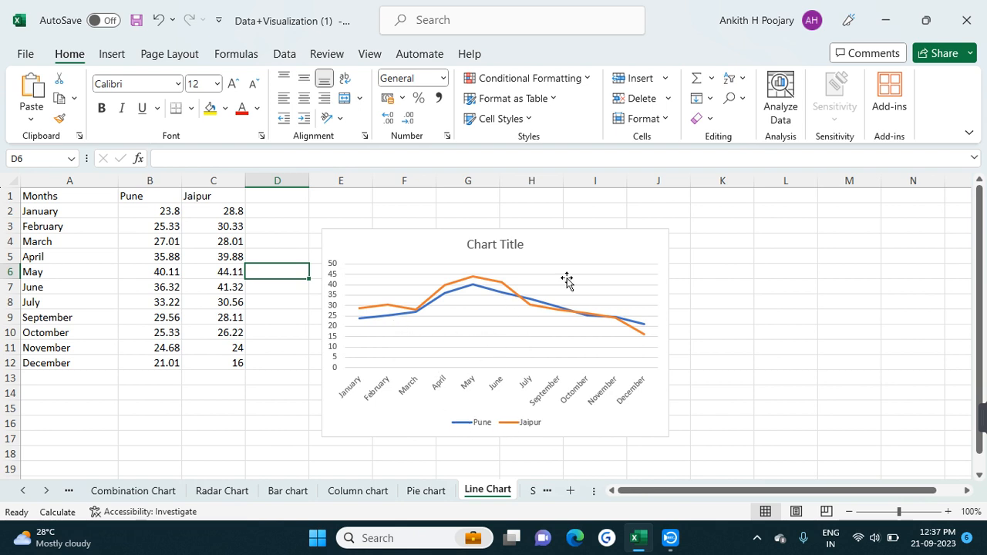
pyautogui.click(600, 266)
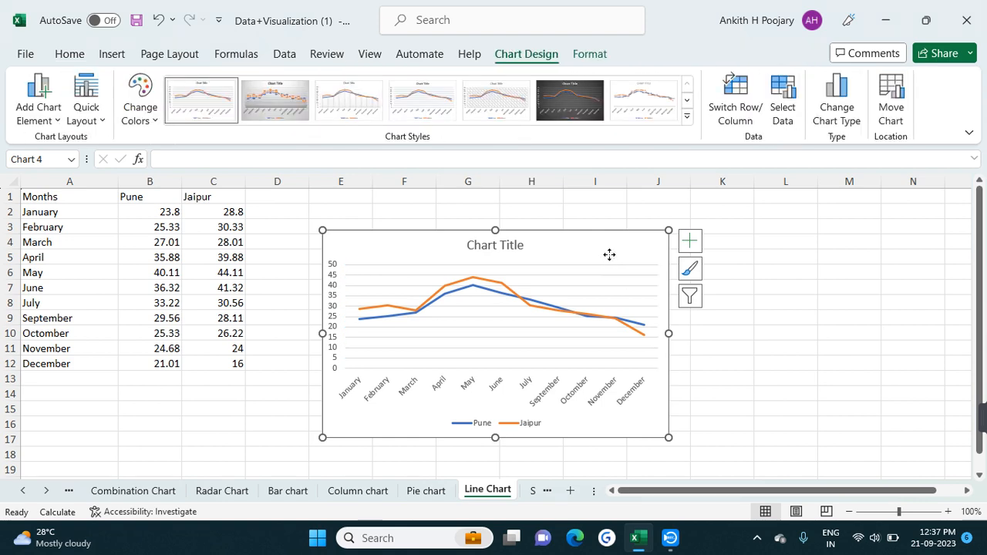
pyautogui.rightClick(609, 256)
pyautogui.click(647, 105)
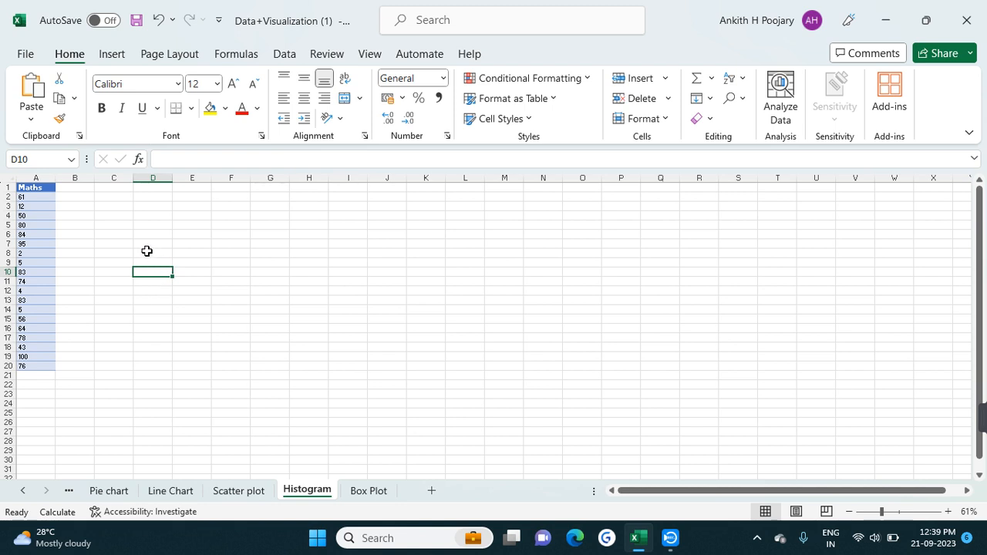
# - Insert a histogram from the Maths marks in A1:A20 of the Histogram sheet
pyautogui.click(140, 261)
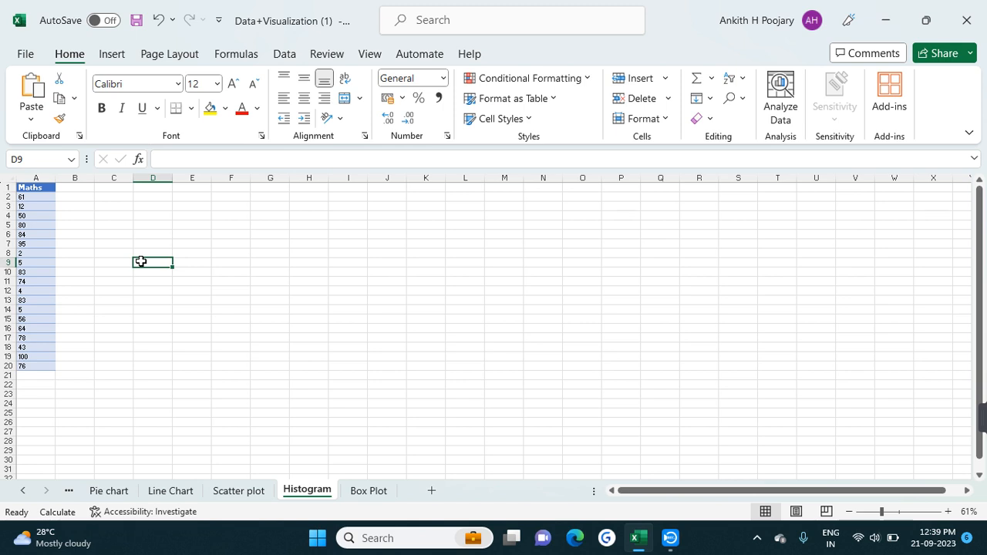
pyautogui.click(109, 224)
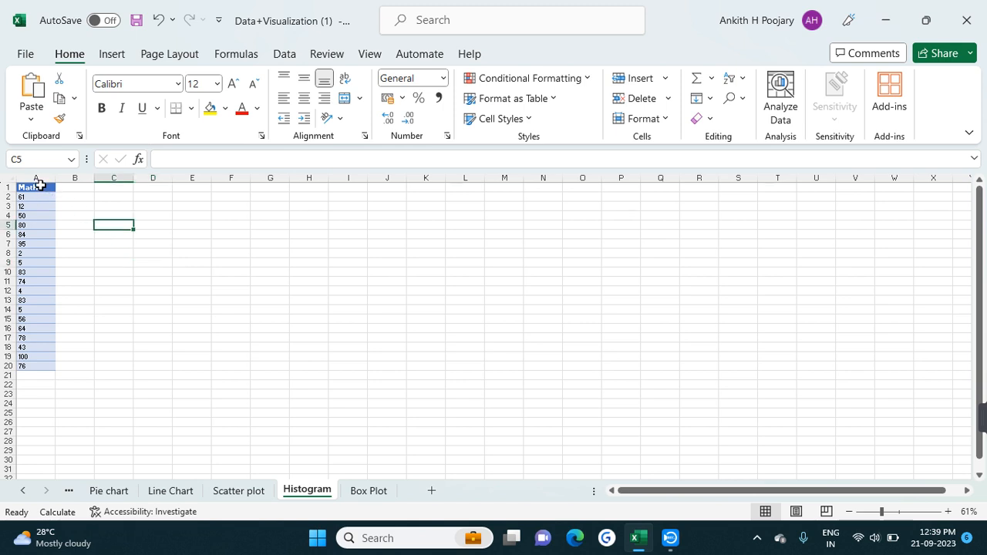
pyautogui.moveTo(40, 186); pyautogui.dragTo(40, 365)
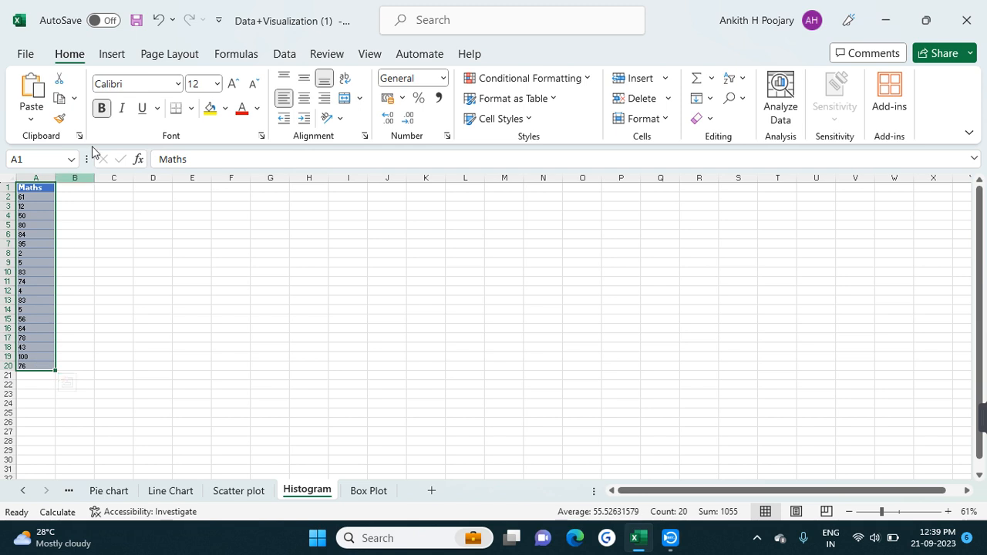
pyautogui.click(111, 54)
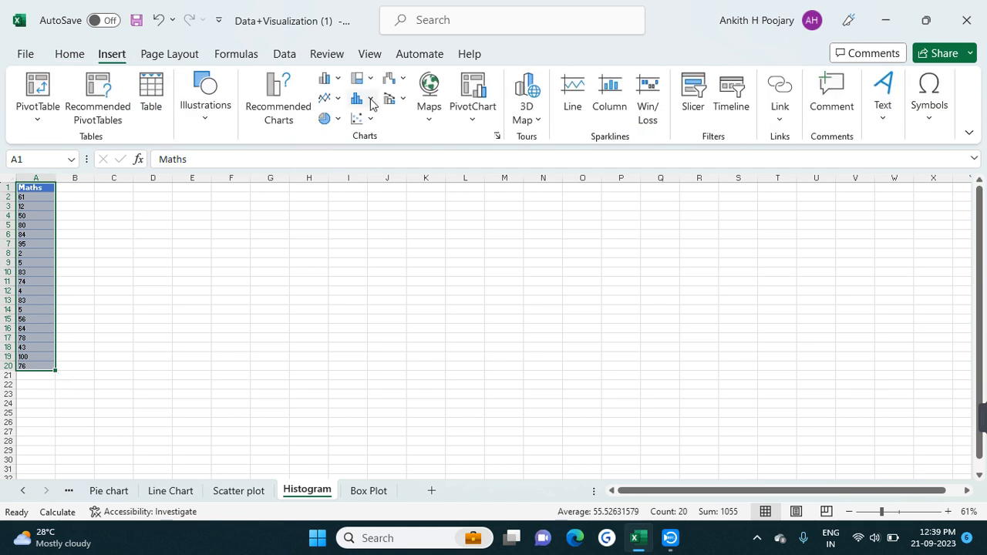
pyautogui.click(371, 101)
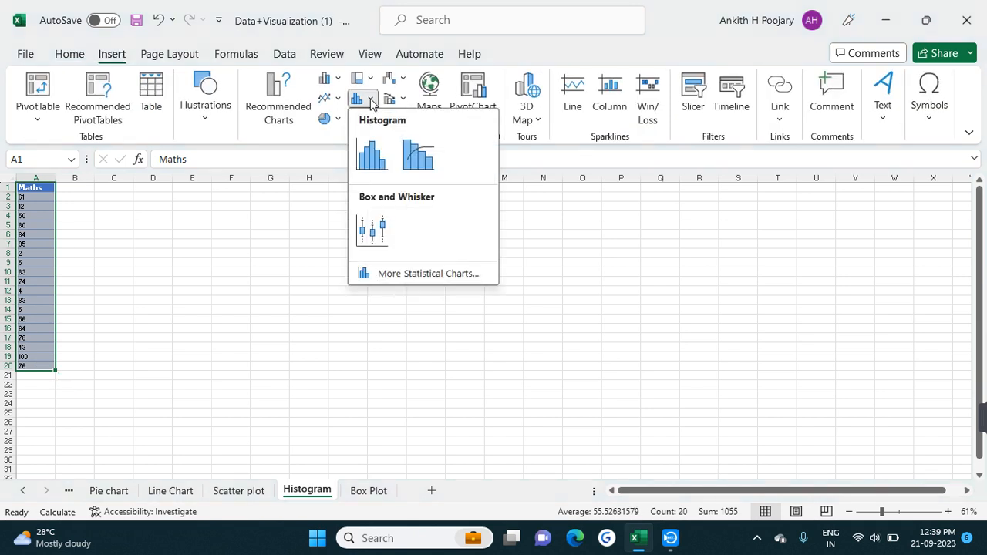
pyautogui.click(372, 157)
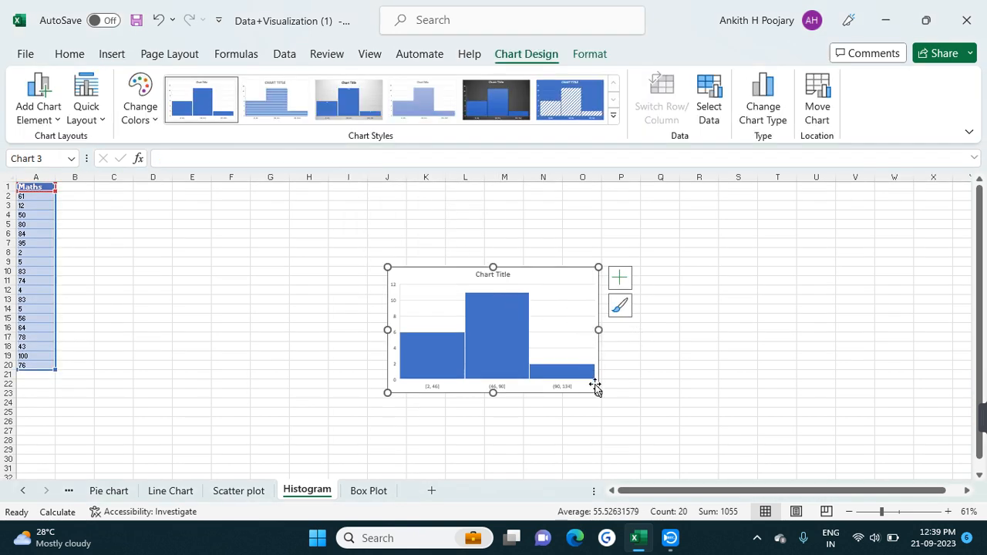
# - Enlarge the Maths histogram and widen it further so its bins and axis labels are easier to read
pyautogui.moveTo(597, 392); pyautogui.dragTo(684, 464)
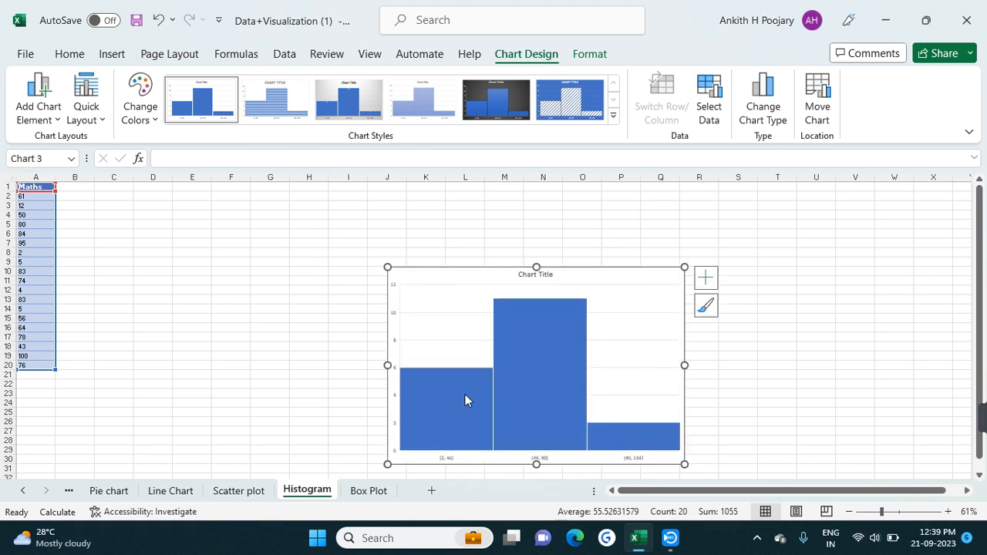
pyautogui.click(461, 324)
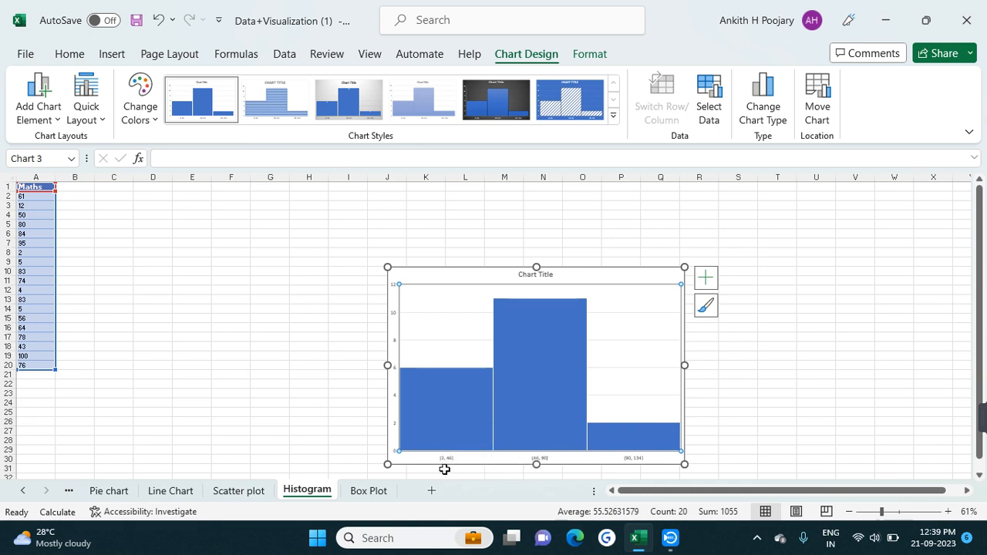
pyautogui.moveTo(437, 419)
pyautogui.moveTo(542, 308)
pyautogui.moveTo(684, 365); pyautogui.dragTo(729, 366)
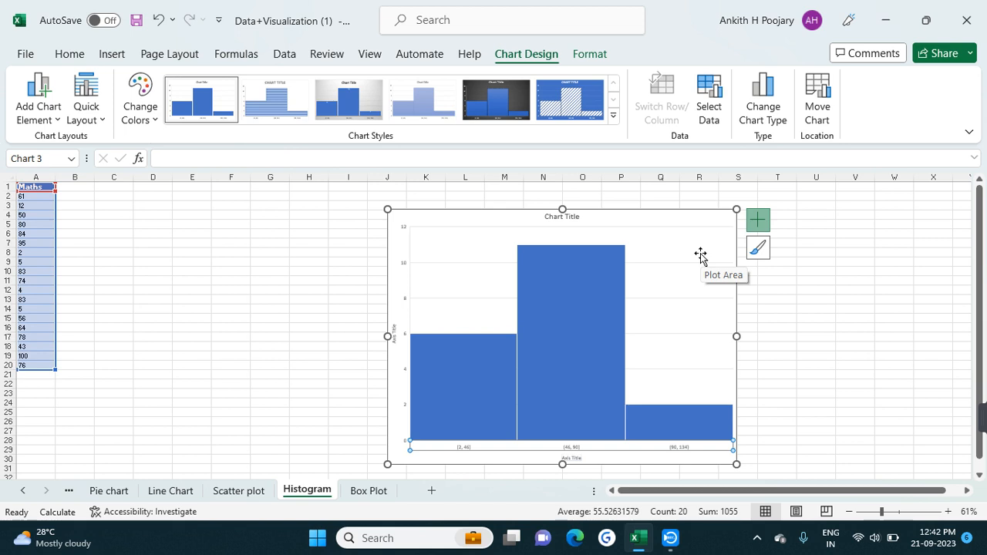
# - Open the histogram's horizontal axis options and set the number of bins to 5
pyautogui.click(755, 231)
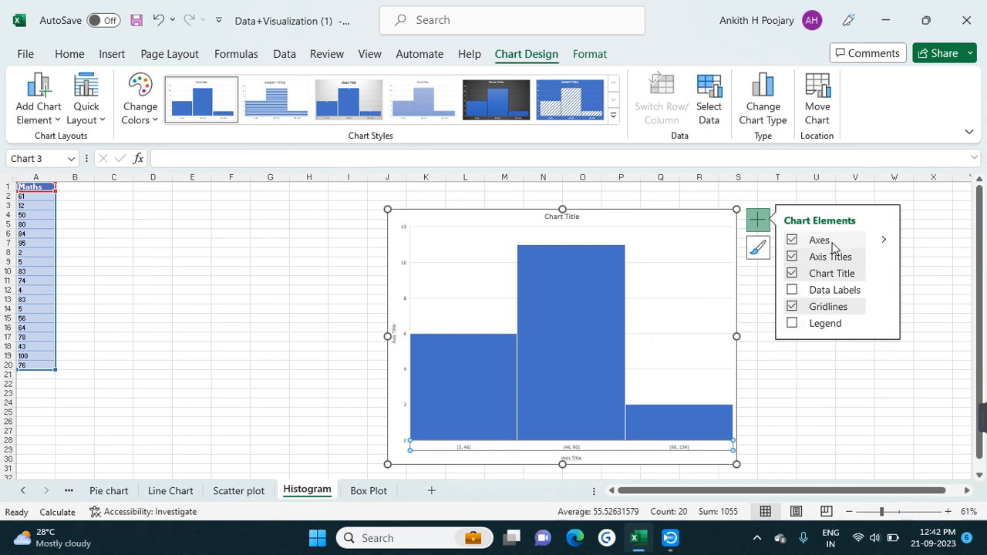
pyautogui.click(885, 241)
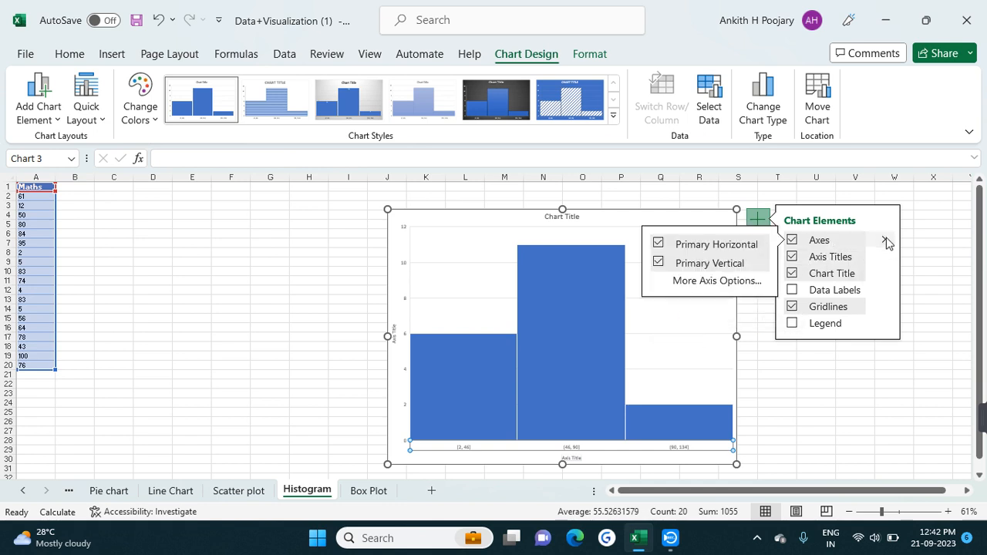
pyautogui.click(711, 282)
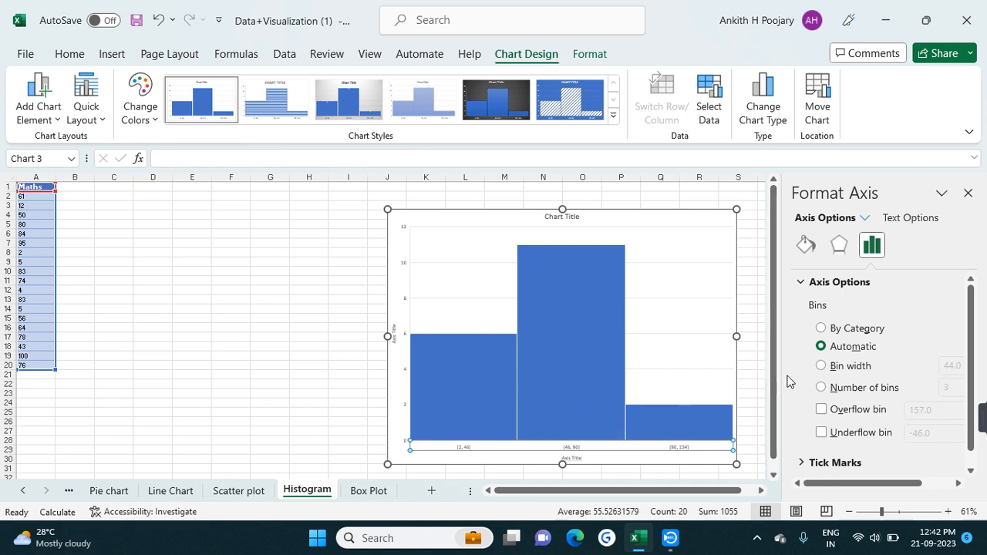
pyautogui.click(821, 388)
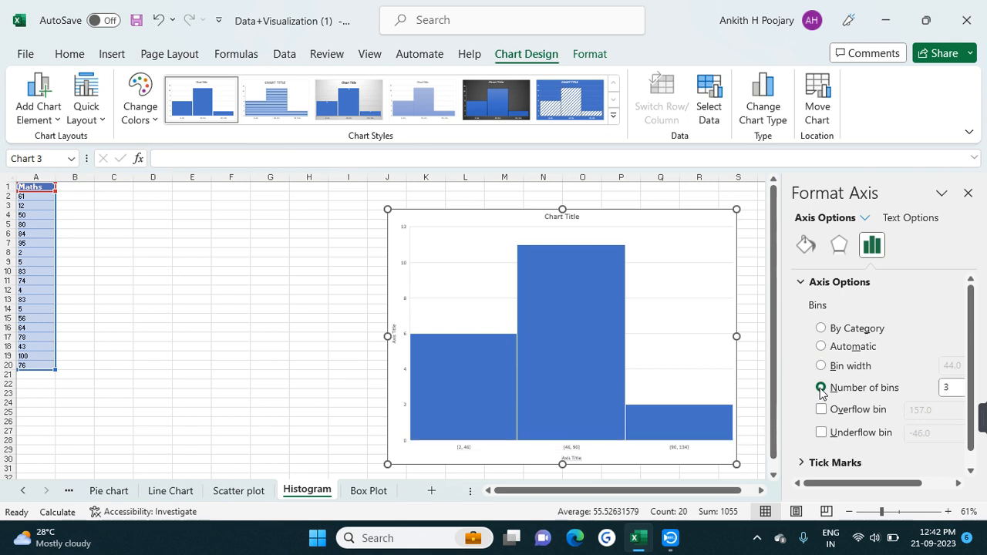
pyautogui.click(953, 388)
pyautogui.press('BackSpace')
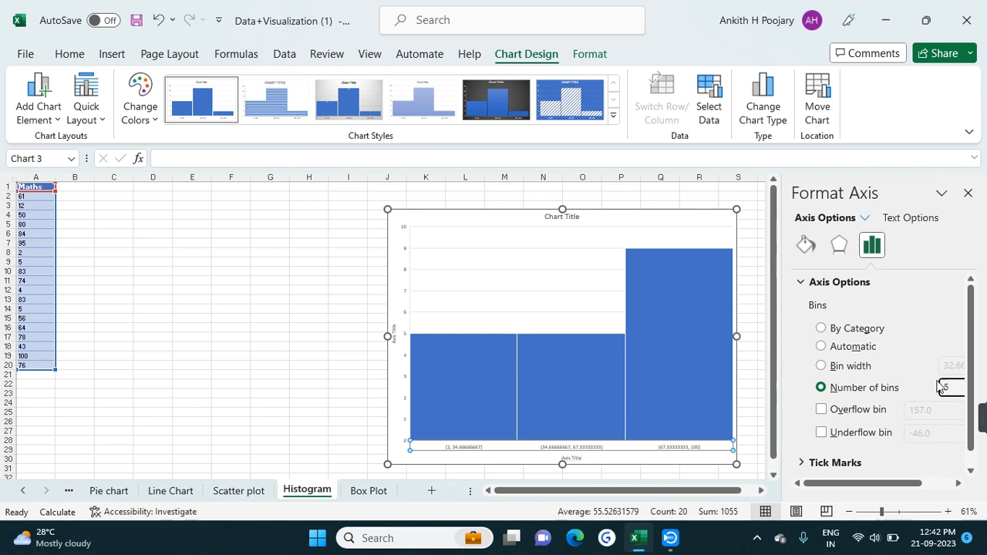
pyautogui.click(824, 367)
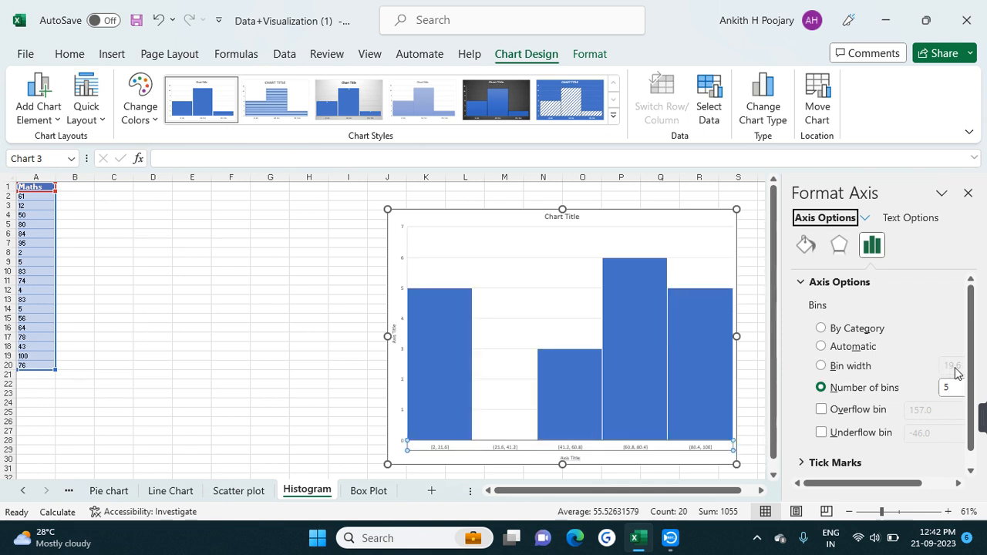
# - Switch the histogram's axis to a fixed bin width of 25 and close the axis formatting options
pyautogui.click(821, 367)
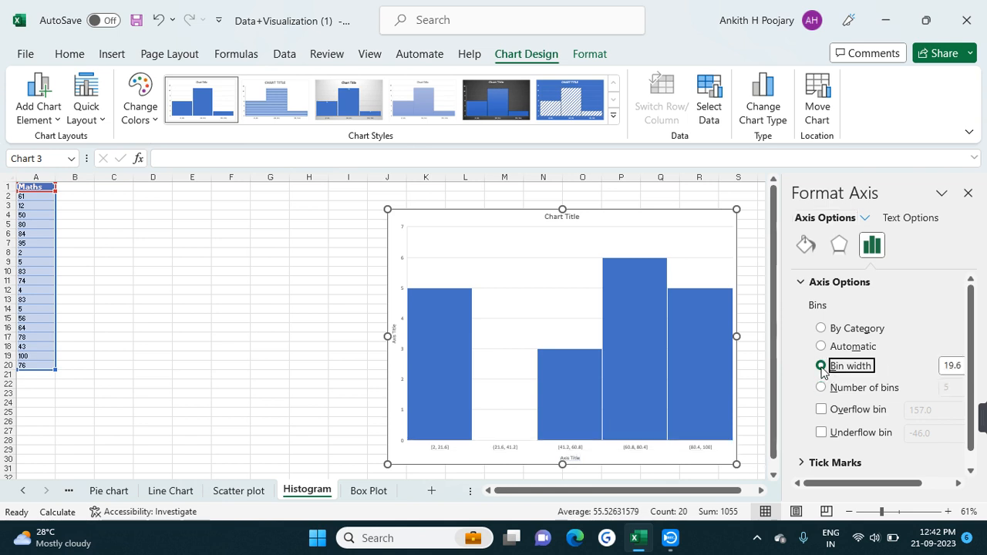
pyautogui.click(962, 369)
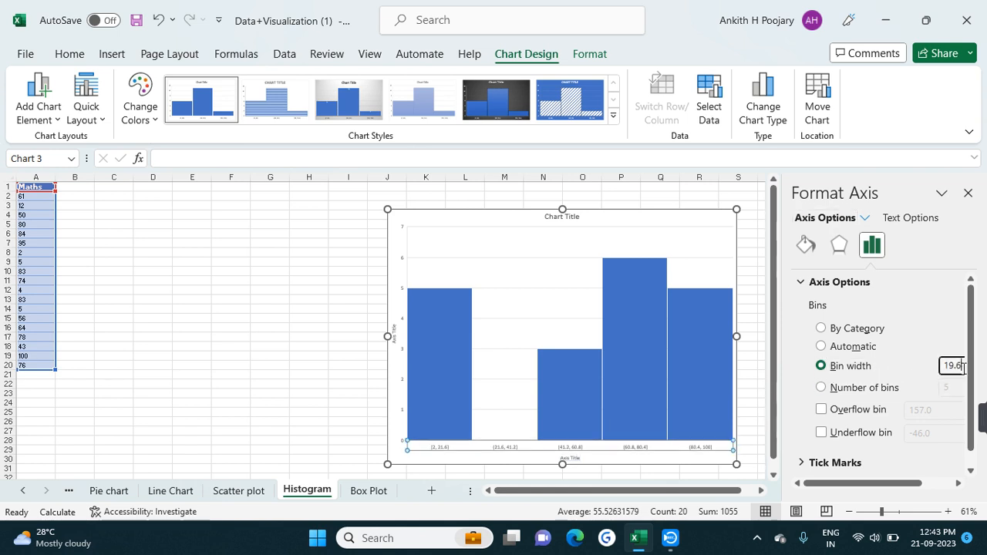
pyautogui.press('BackSpace')
pyautogui.press('BackSpace')
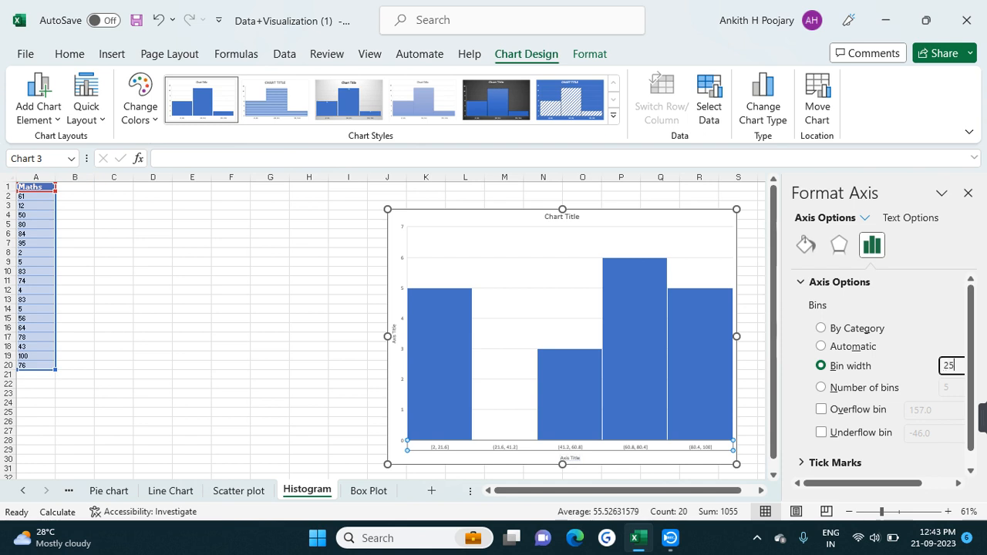
pyautogui.write('25')
pyautogui.press('Return')
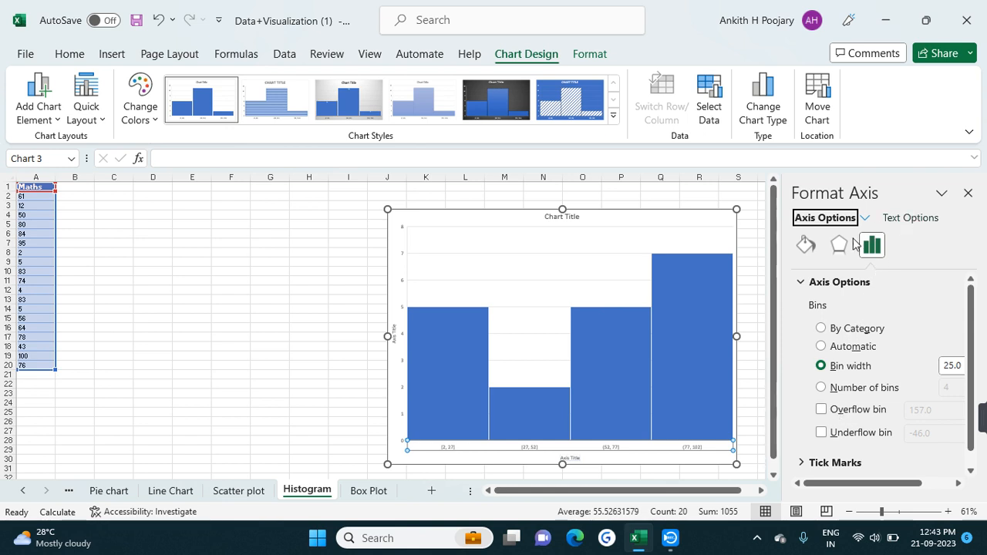
pyautogui.click(967, 195)
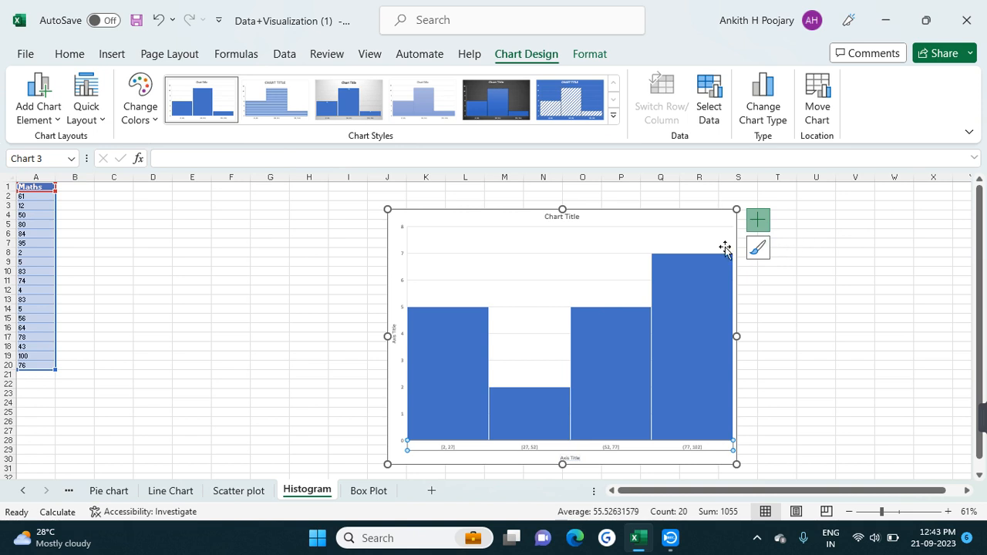
pyautogui.click(757, 223)
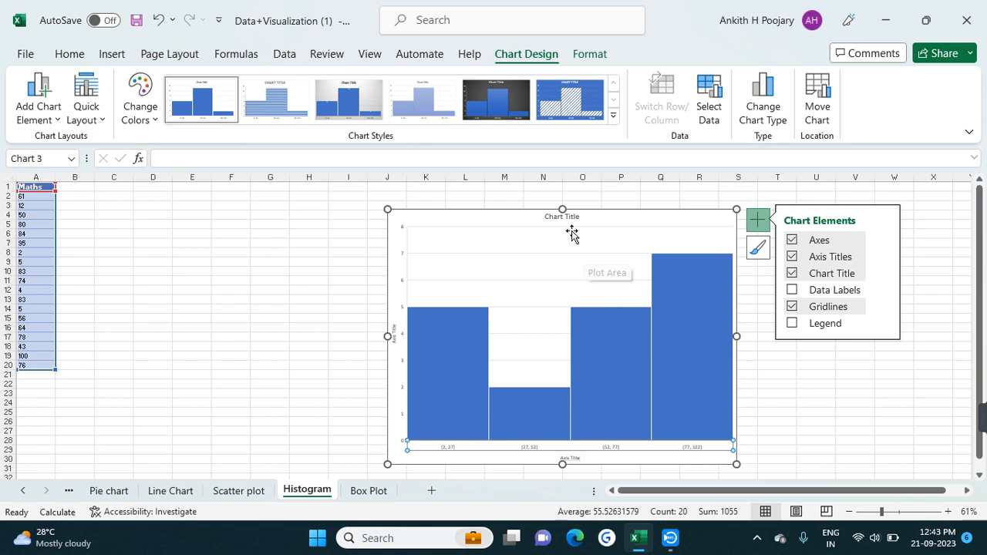
pyautogui.click(594, 236)
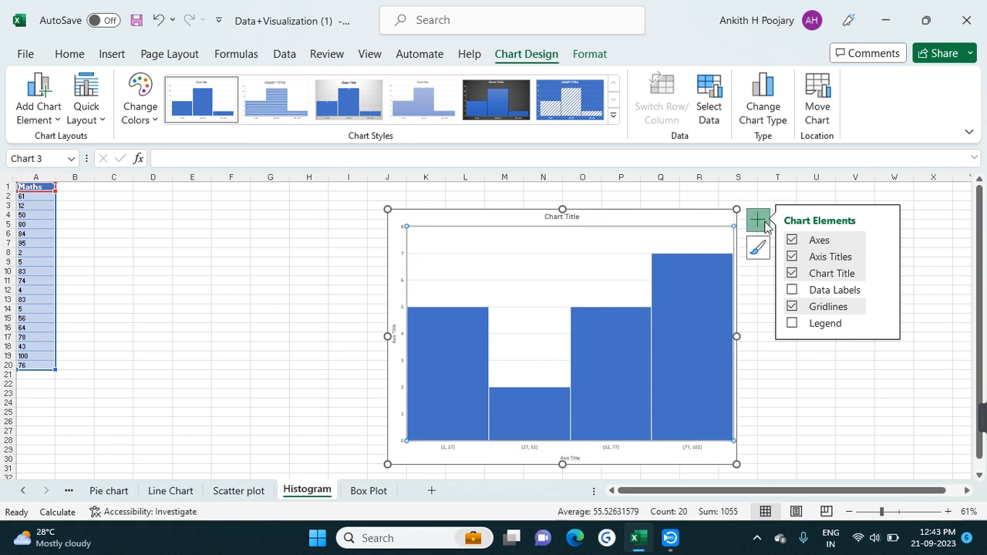
pyautogui.click(758, 221)
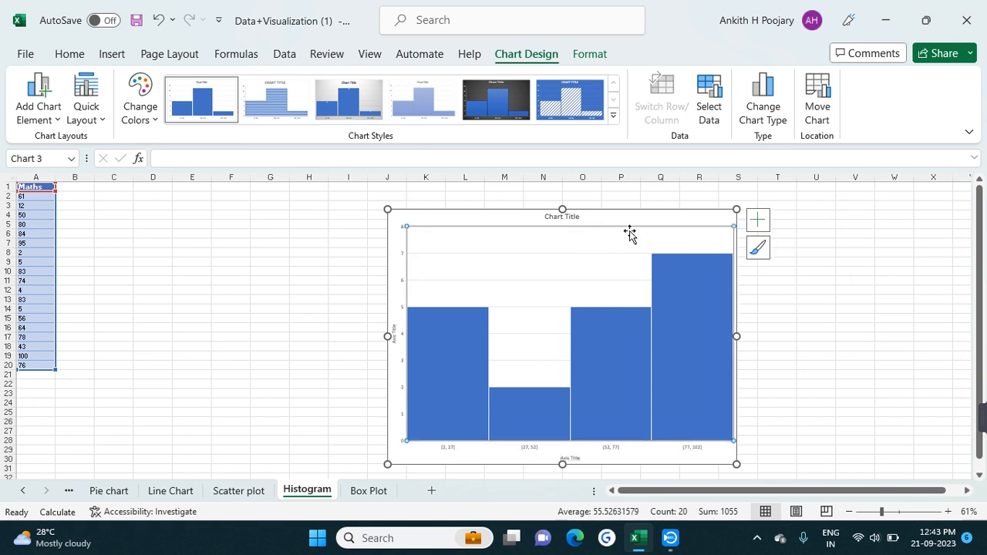
# - Change the histogram's chart title to "Maths marks"
pyautogui.doubleClick(568, 219)
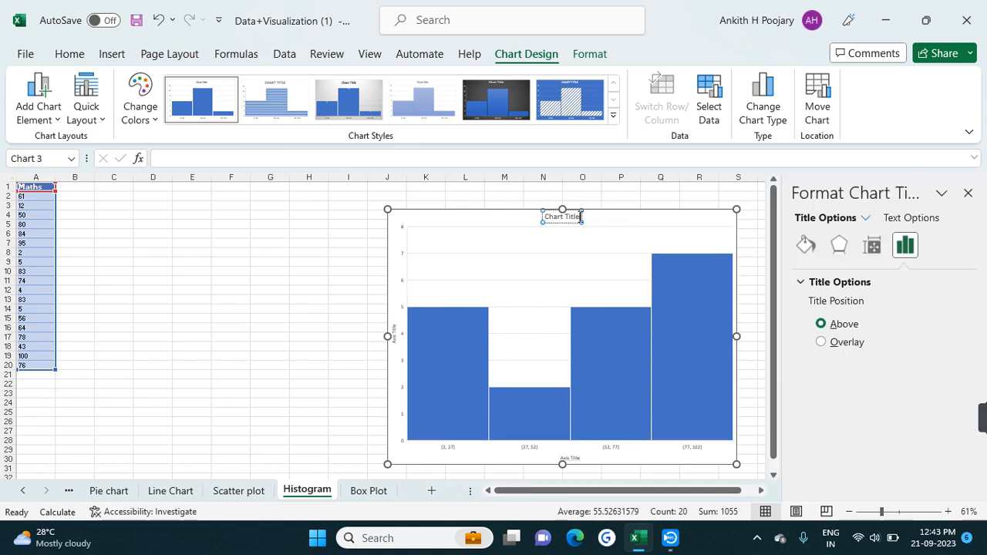
pyautogui.press('BackSpace')
pyautogui.press('BackSpace')
pyautogui.press('BackSpace')
pyautogui.press('BackSpace')
pyautogui.press('BackSpace')
pyautogui.press('BackSpace')
pyautogui.press('BackSpace')
pyautogui.press('BackSpace')
pyautogui.press('BackSpace')
pyautogui.press('BackSpace')
pyautogui.press('BackSpace')
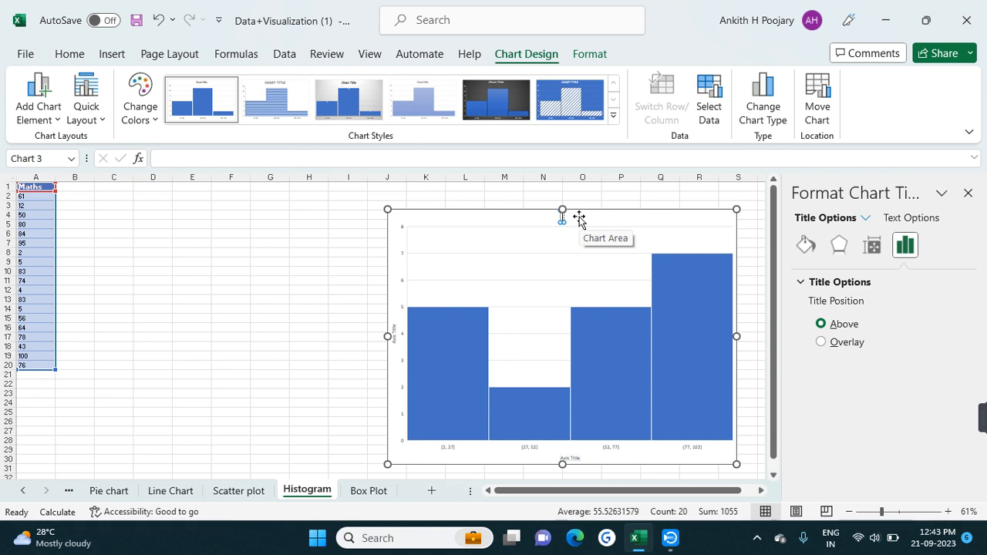
pyautogui.write('Maths marks')
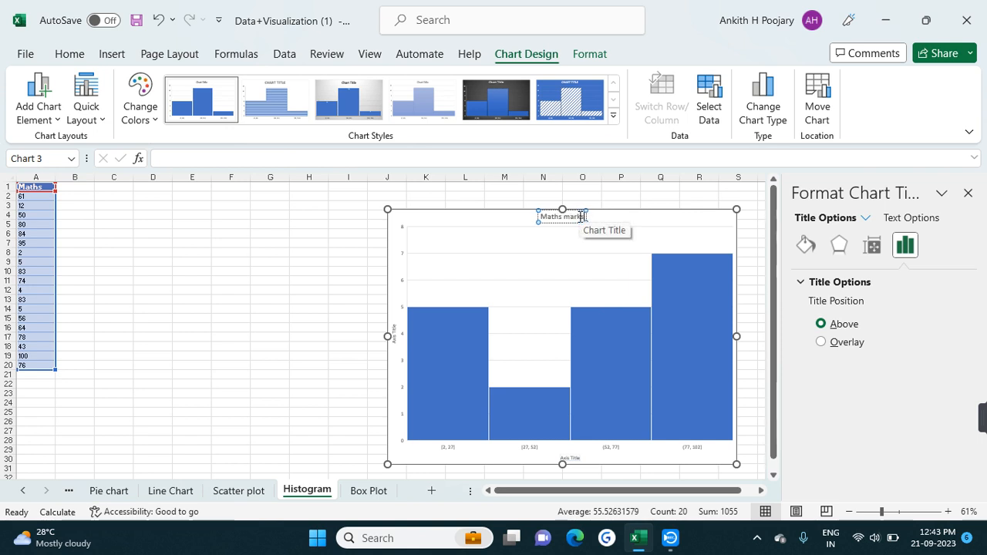
pyautogui.click(704, 232)
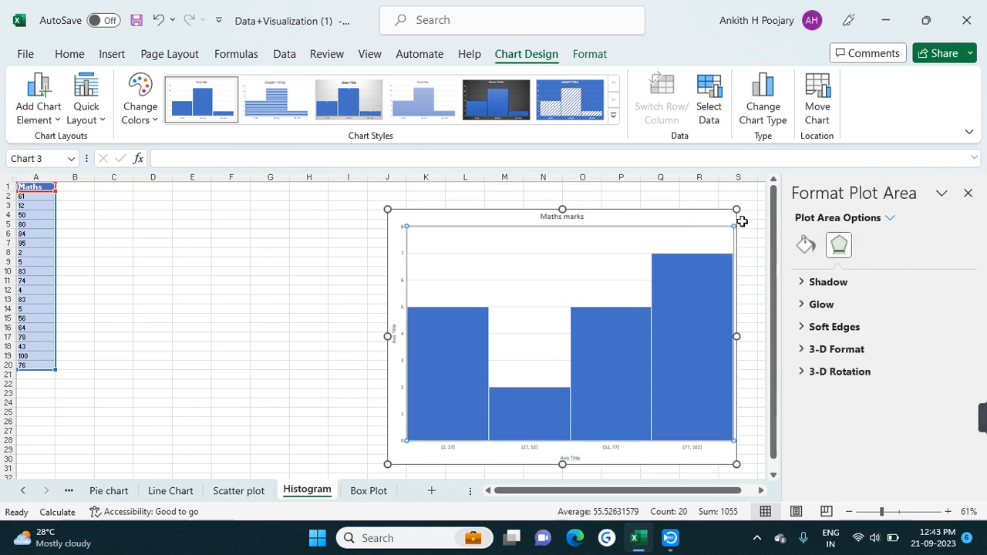
pyautogui.click(969, 194)
# - Remove the histogram's primary vertical axis title and restore it
pyautogui.click(759, 223)
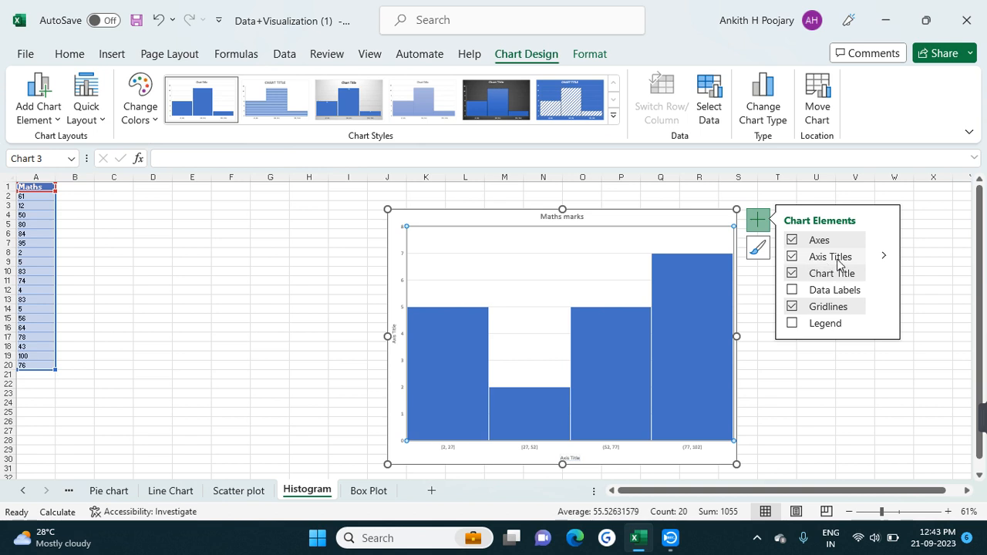
pyautogui.click(882, 256)
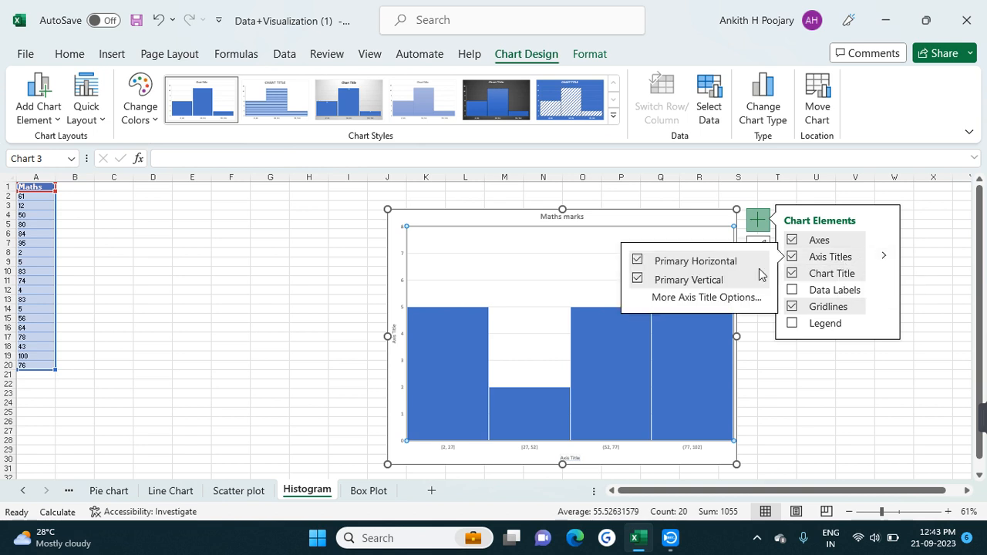
pyautogui.click(684, 283)
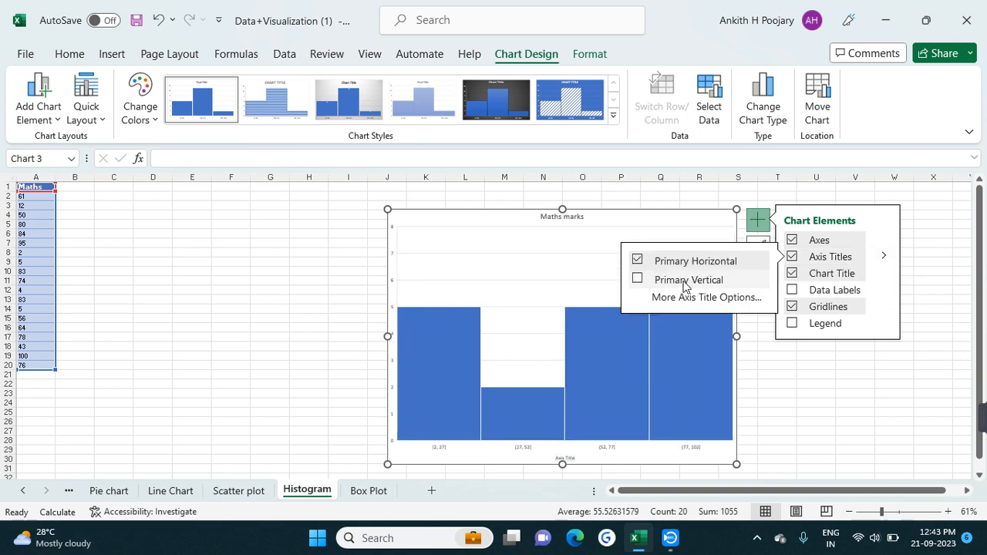
pyautogui.click(638, 280)
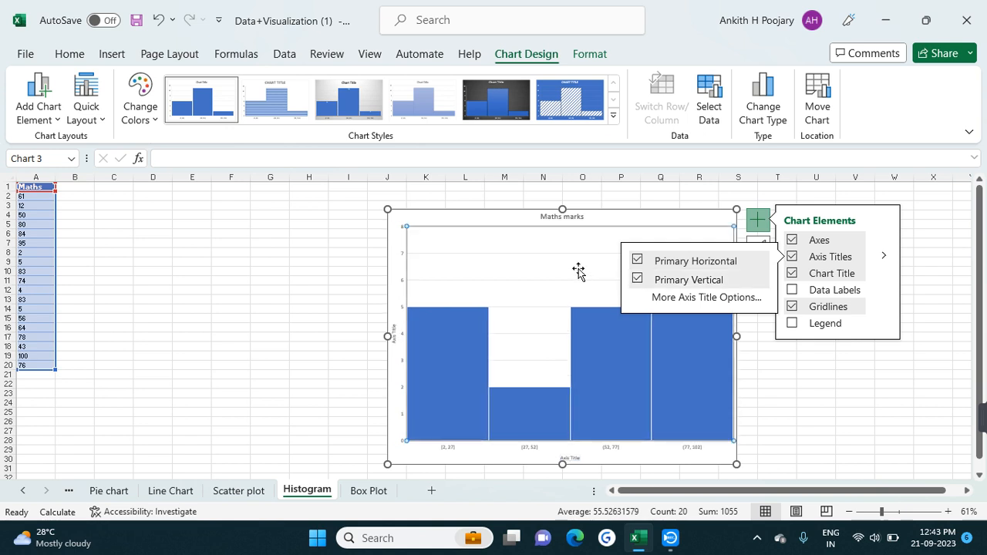
pyautogui.click(752, 222)
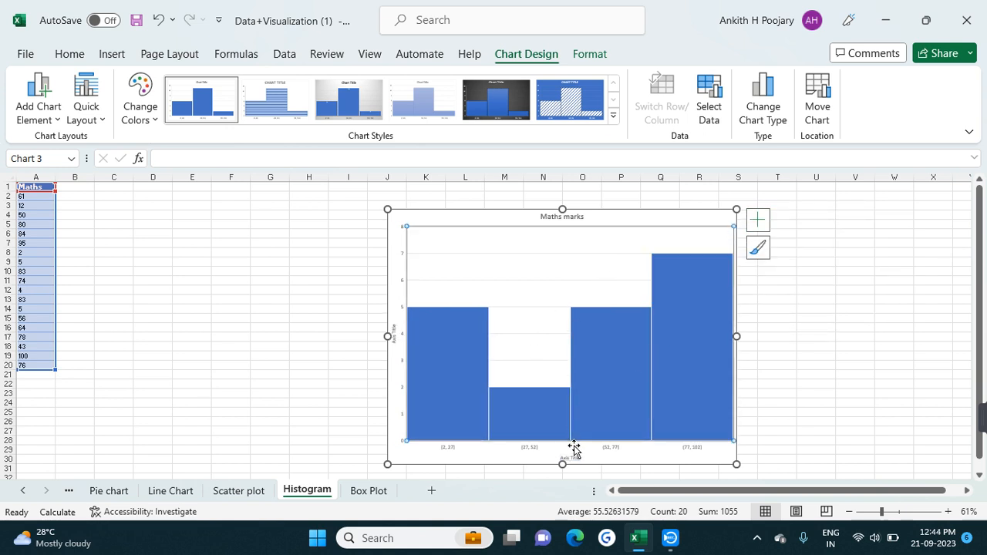
# - Title the histogram's horizontal axis "Marks" and its vertical axis "frequency"
pyautogui.doubleClick(574, 458)
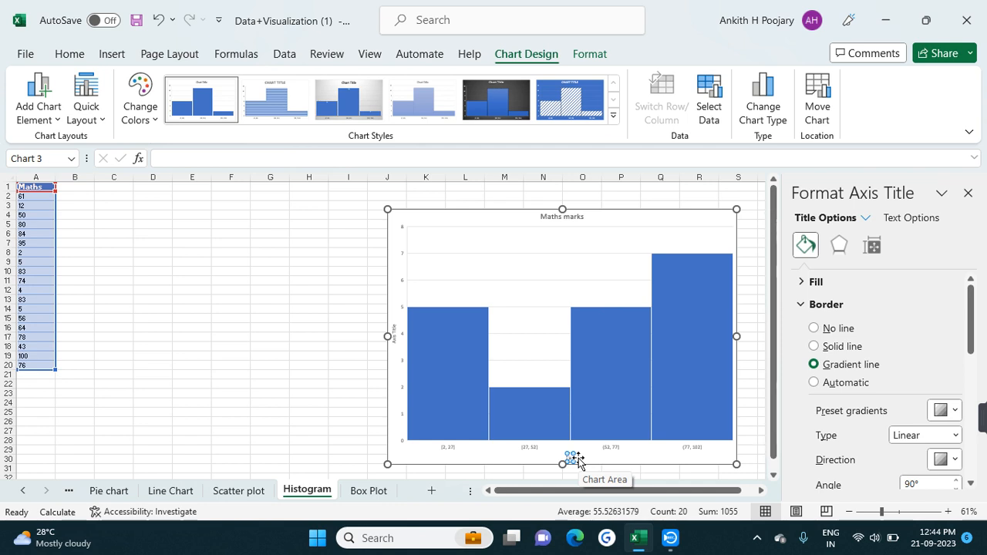
pyautogui.click(578, 460)
pyautogui.click(394, 331)
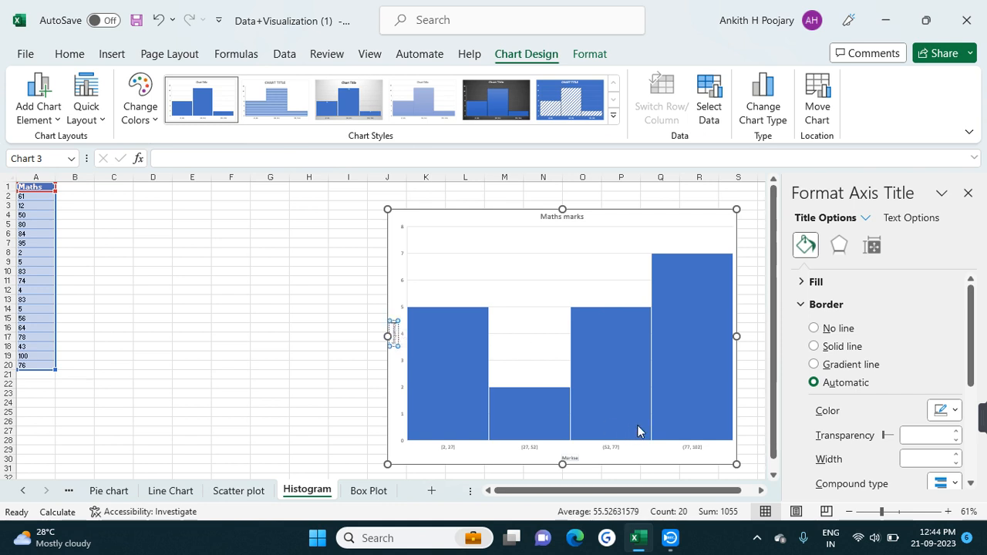
pyautogui.click(721, 226)
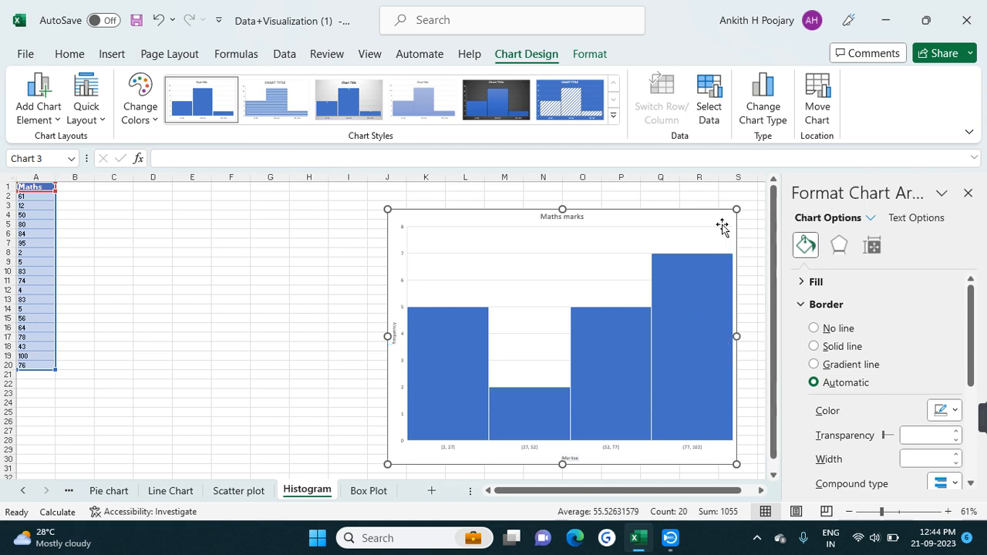
pyautogui.click(969, 194)
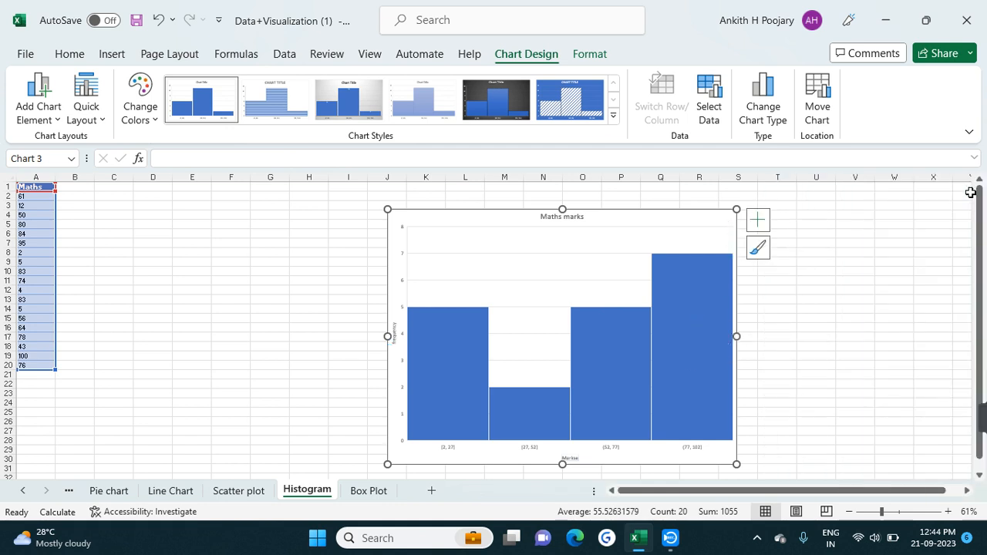
# - Add centered data labels to the histogram's bars and show the chart legend
pyautogui.click(759, 223)
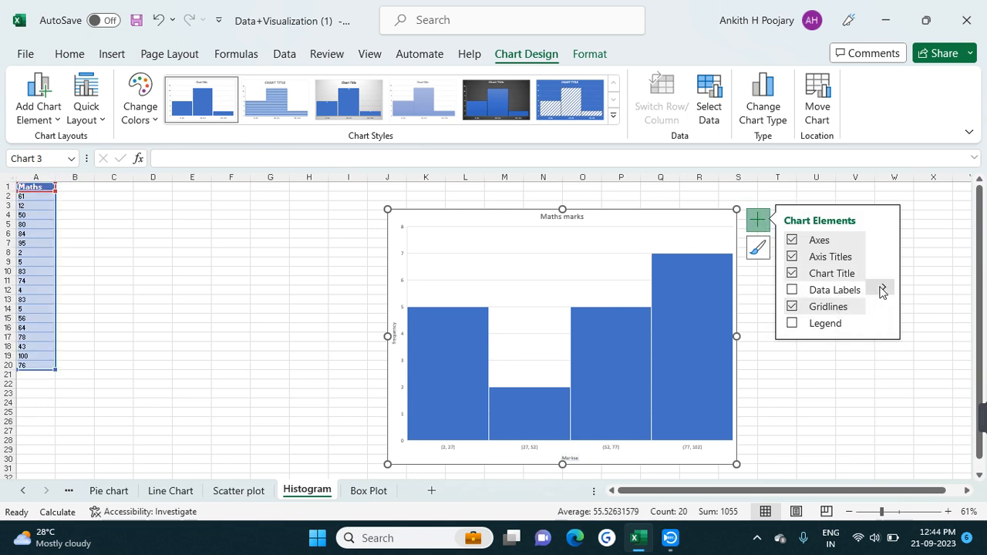
pyautogui.click(883, 287)
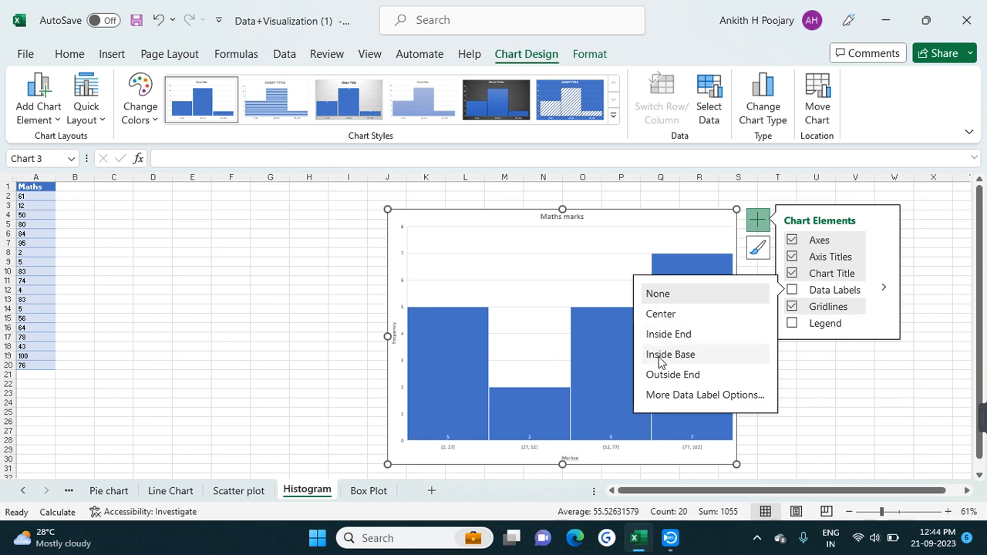
pyautogui.click(653, 316)
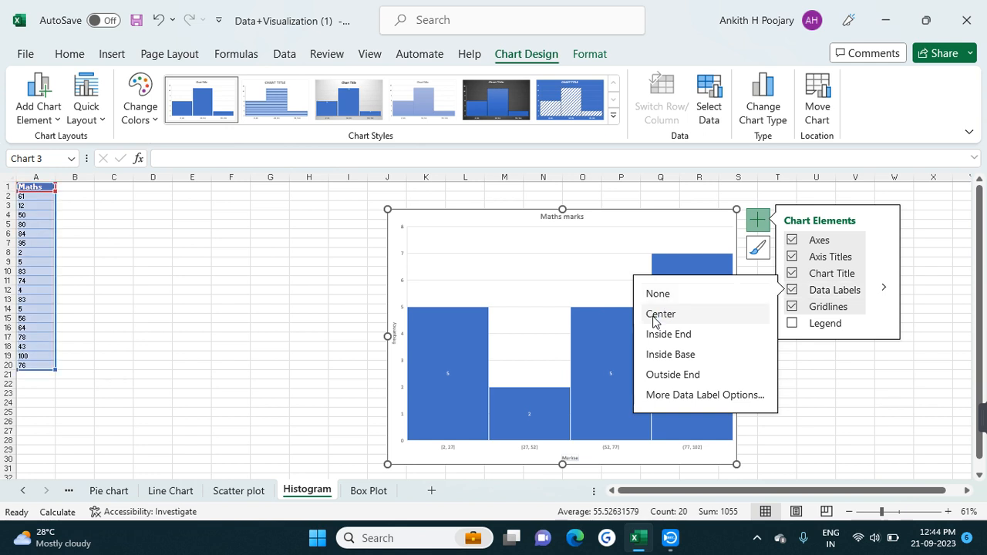
pyautogui.click(793, 308)
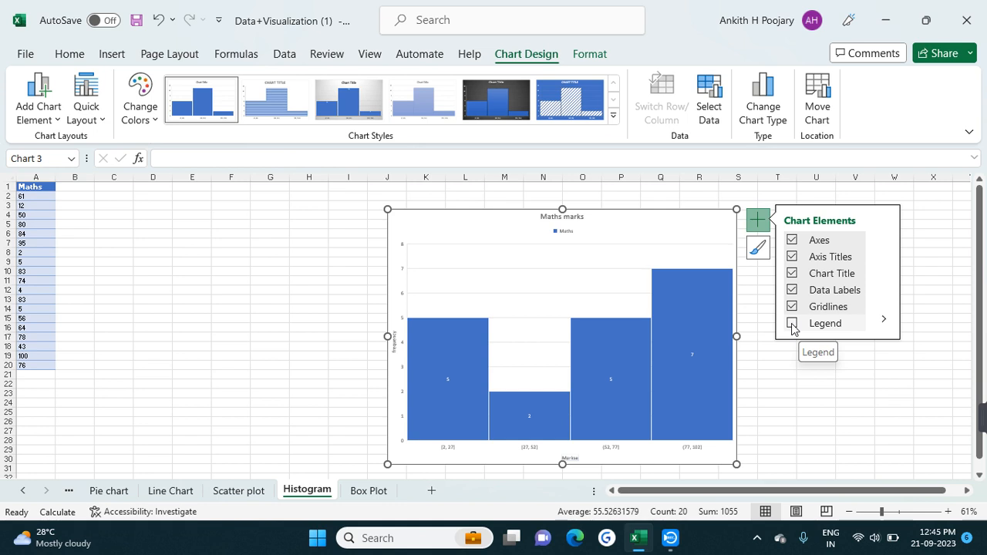
pyautogui.click(792, 324)
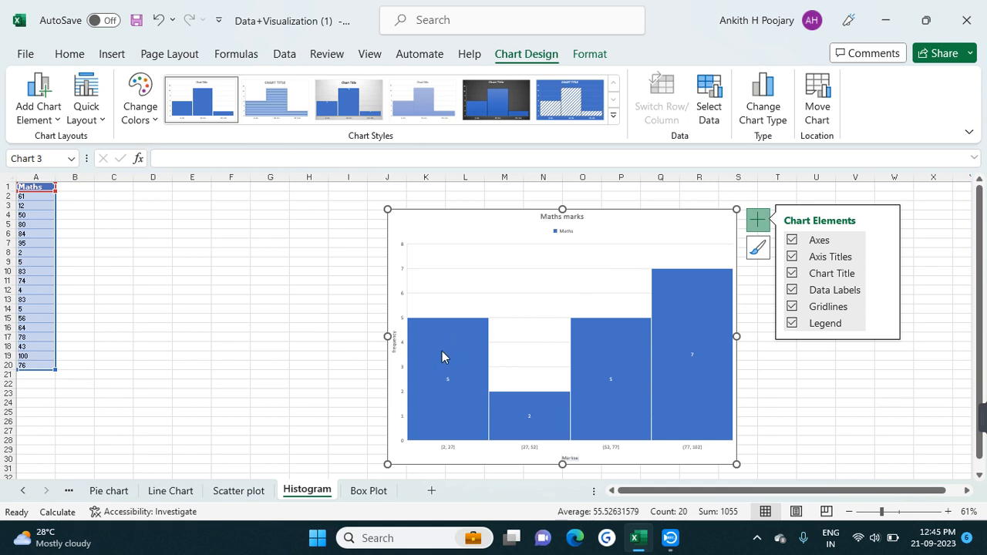
pyautogui.click(781, 353)
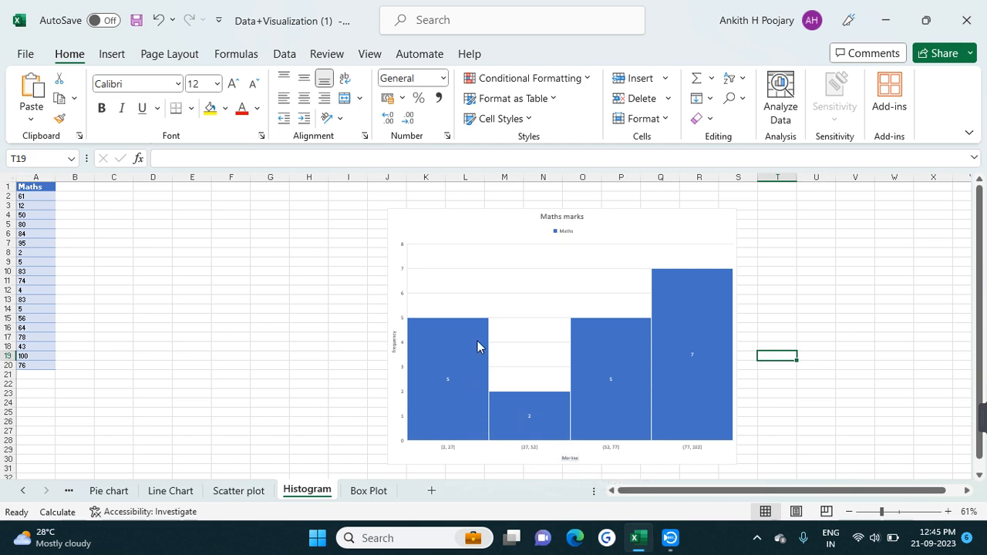
# - Review the histogram's chart element options, including axes, axis titles, data labels and legend, and its formatting options
pyautogui.moveTo(475, 372)
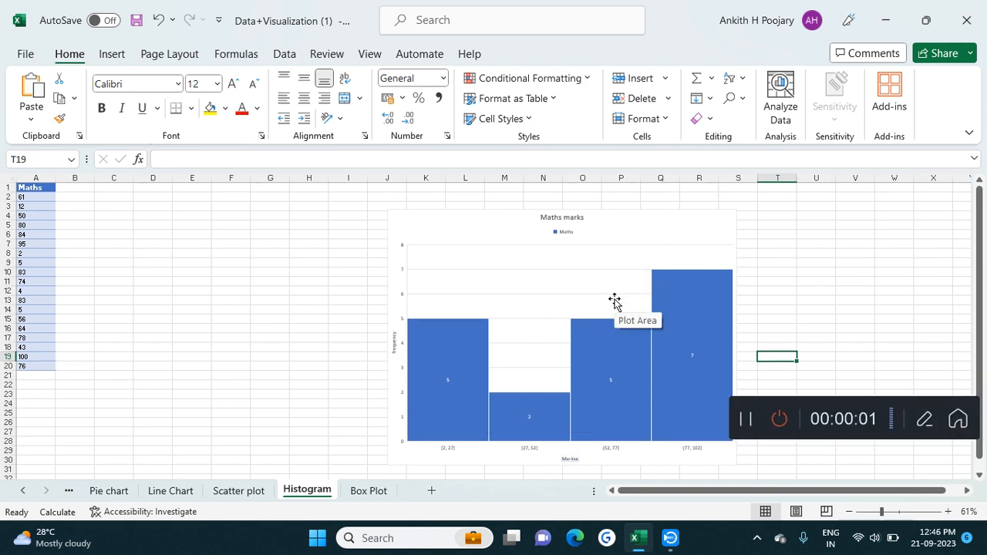
pyautogui.click(607, 255)
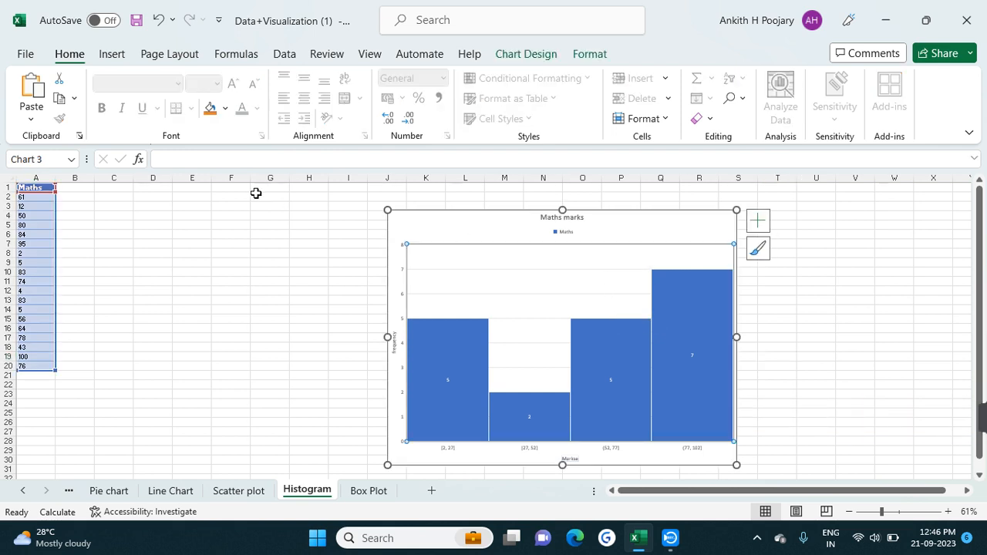
pyautogui.click(532, 54)
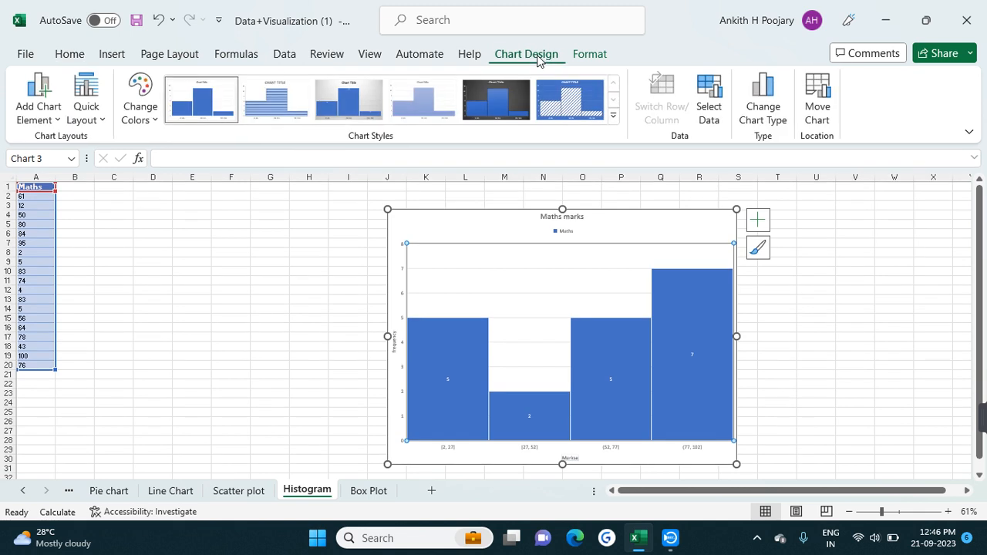
pyautogui.click(44, 115)
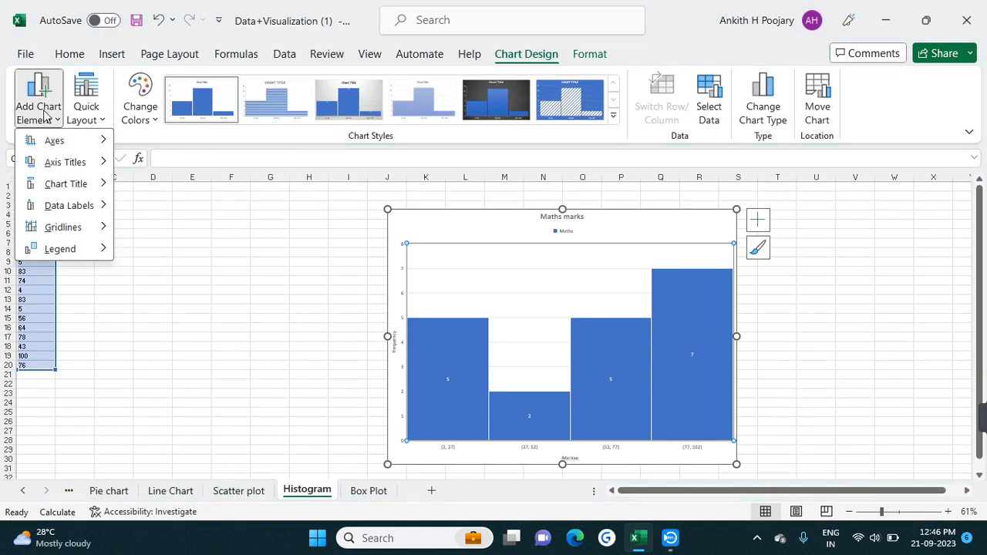
pyautogui.moveTo(102, 143)
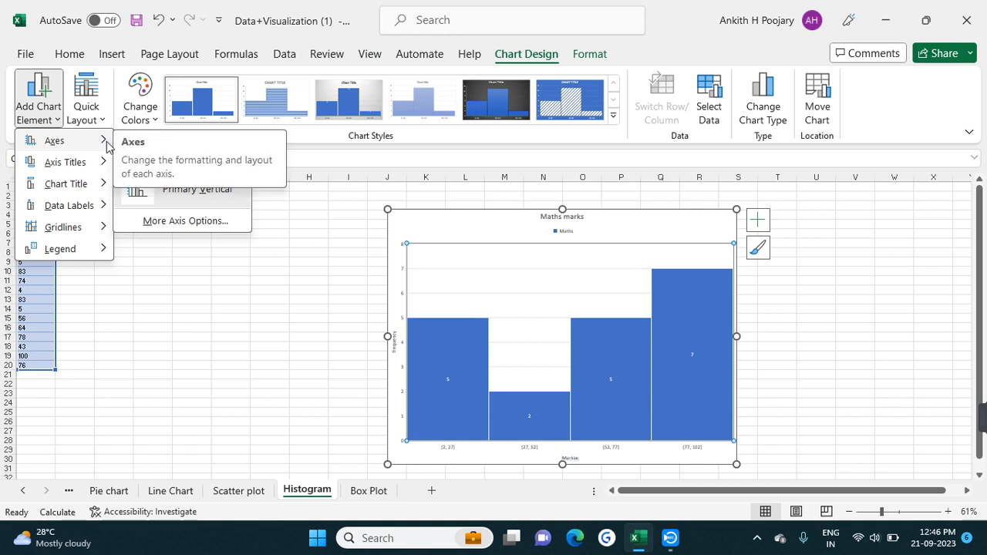
pyautogui.moveTo(99, 164)
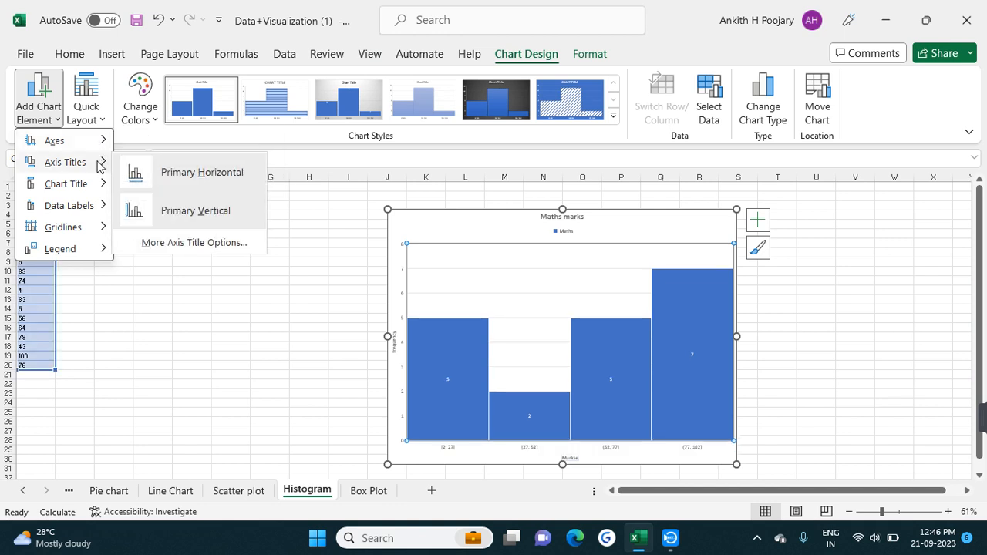
pyautogui.moveTo(94, 208)
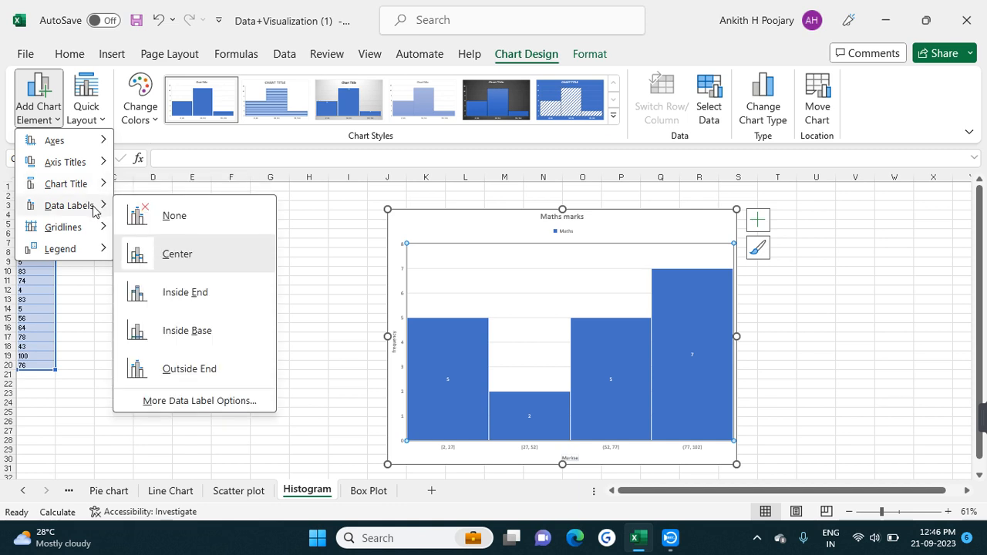
pyautogui.moveTo(88, 248)
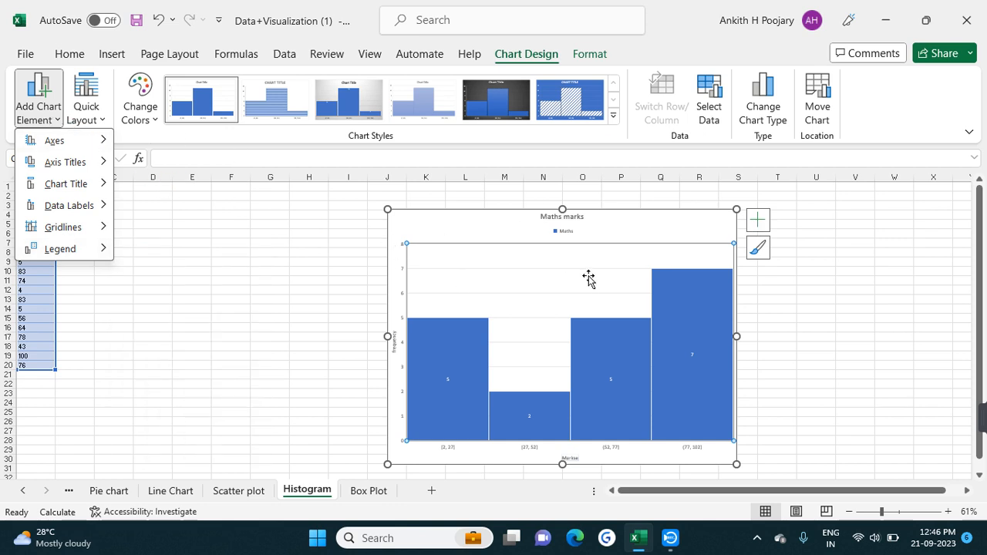
pyautogui.click(628, 225)
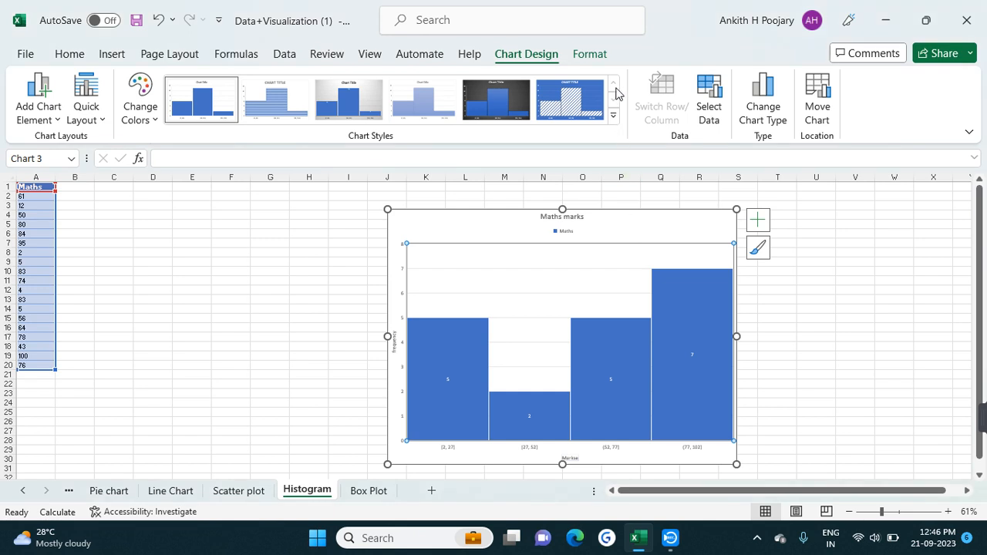
pyautogui.moveTo(639, 231); pyautogui.dragTo(584, 56)
pyautogui.click(588, 53)
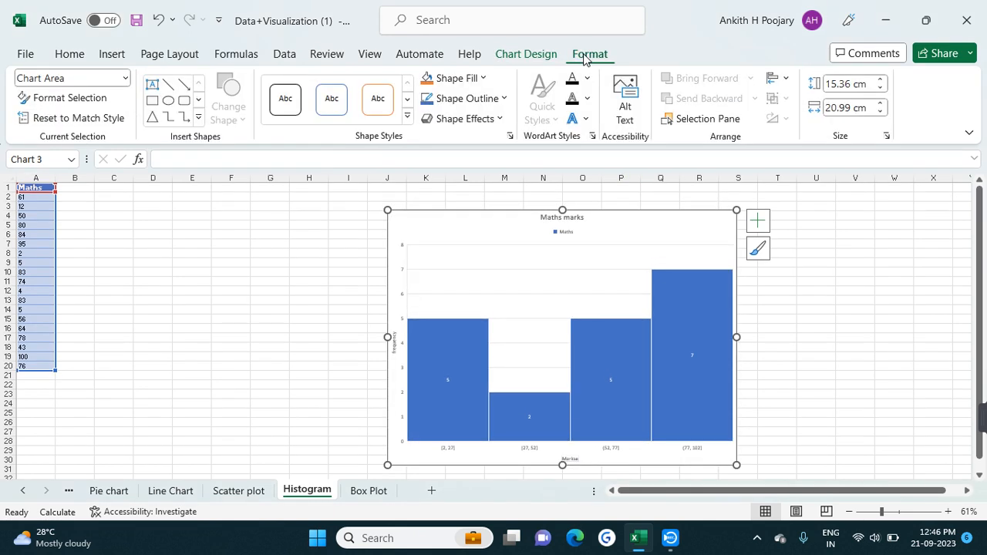
# - Change the Maths marks histogram to the Pareto chart type
pyautogui.click(542, 56)
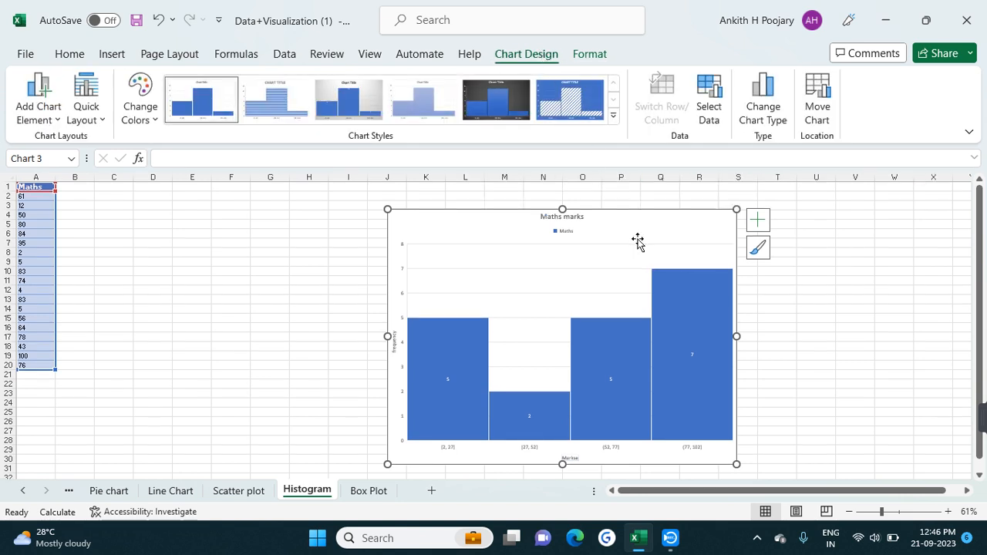
pyautogui.click(771, 116)
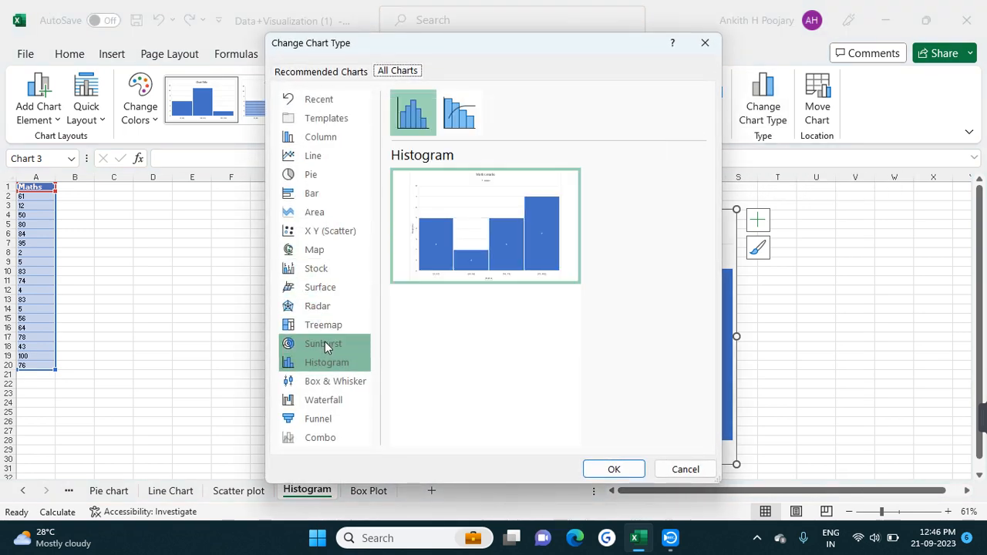
pyautogui.click(465, 121)
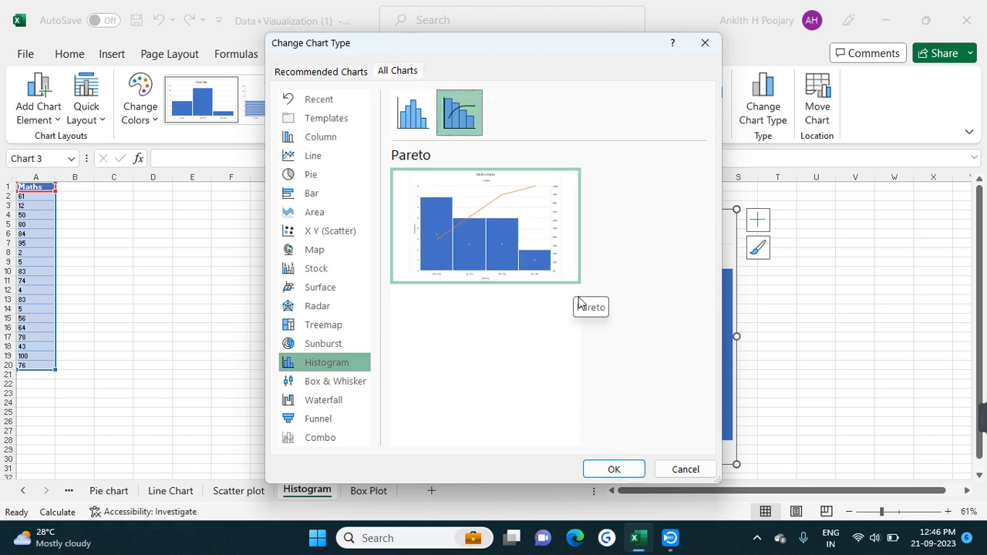
pyautogui.click(607, 467)
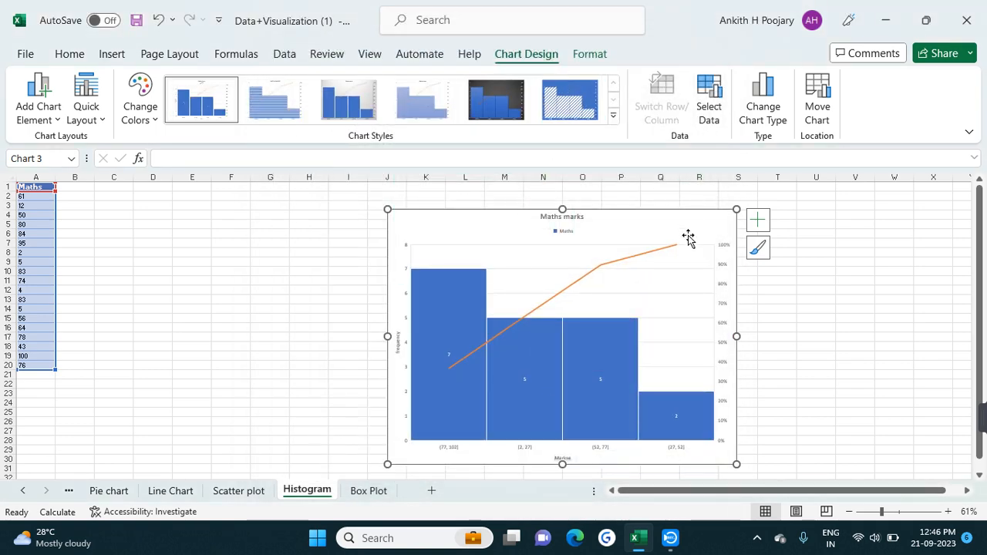
# - Try other chart styles on the Pareto chart and give it the dark-background style with blue bars
pyautogui.click(759, 251)
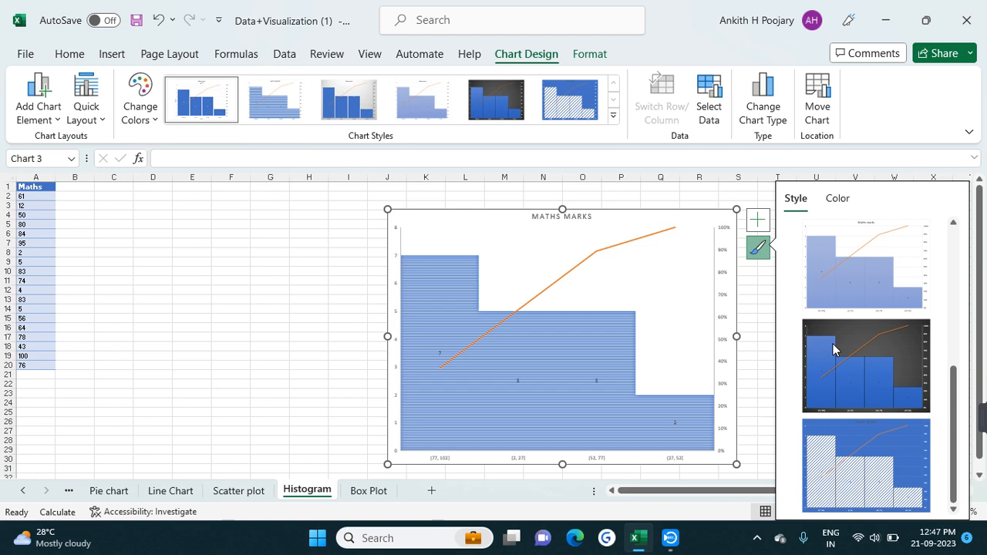
pyautogui.click(859, 338)
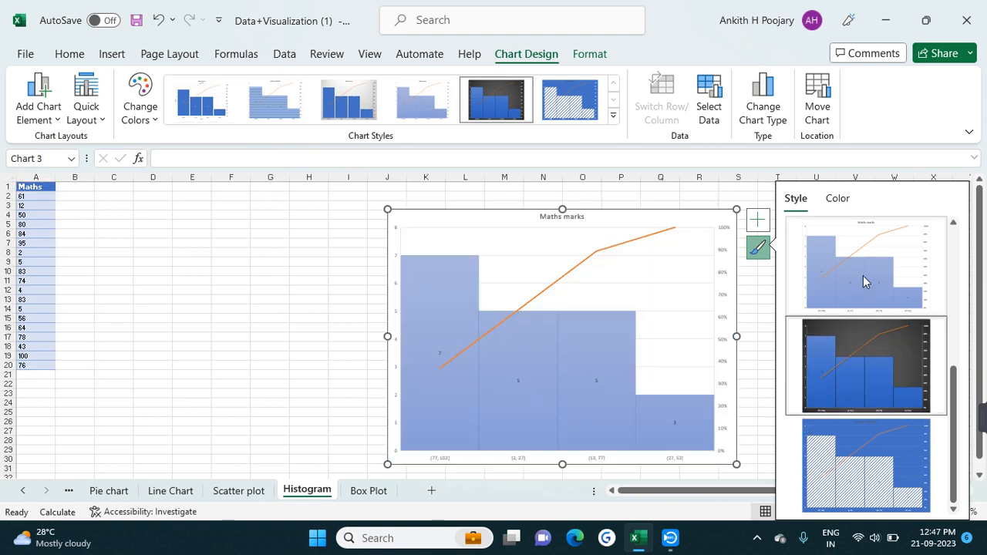
pyautogui.click(863, 275)
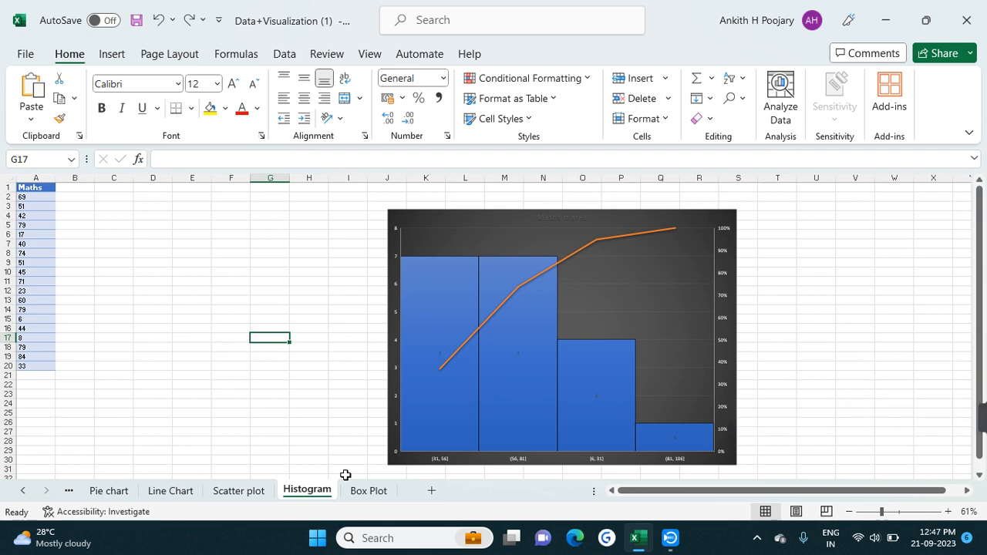
# - On the Scatter plot sheet, cut the "Relationship between Experience and Salary" chart
pyautogui.click(249, 493)
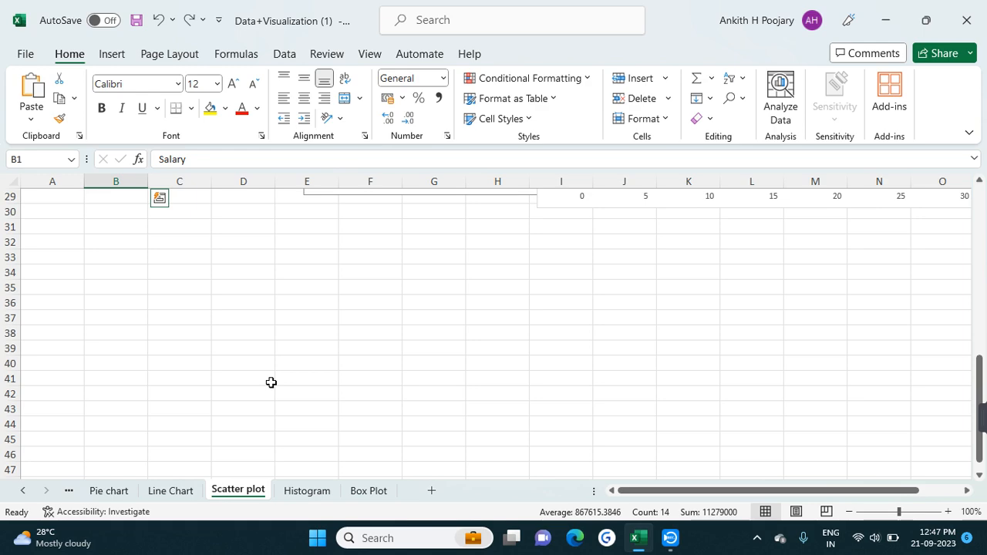
pyautogui.scroll(9, 271, 382)
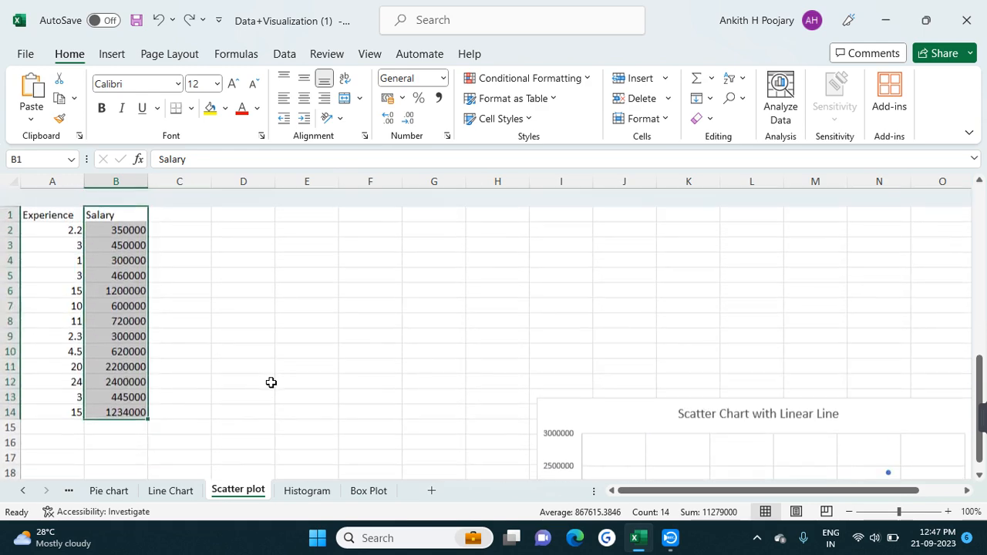
pyautogui.click(242, 272)
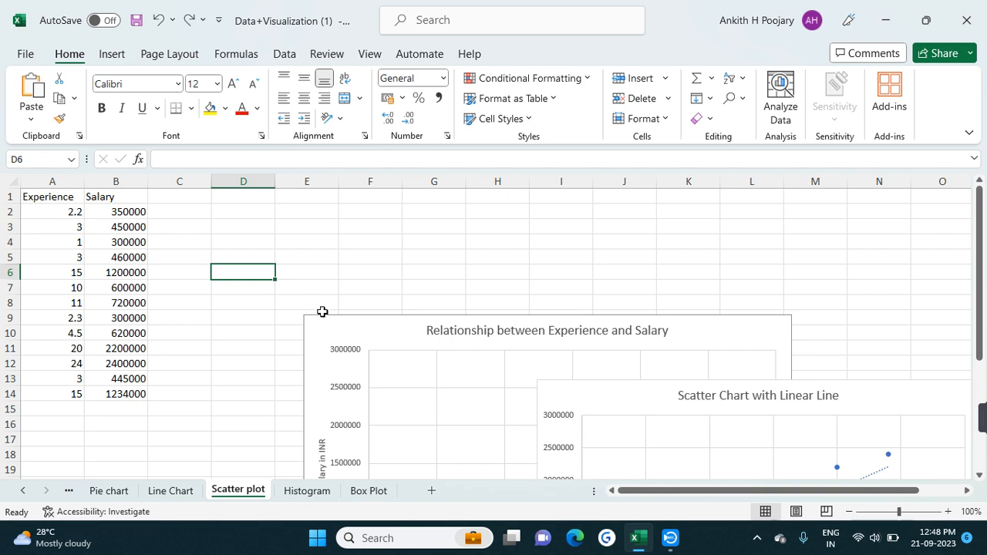
pyautogui.rightClick(744, 322)
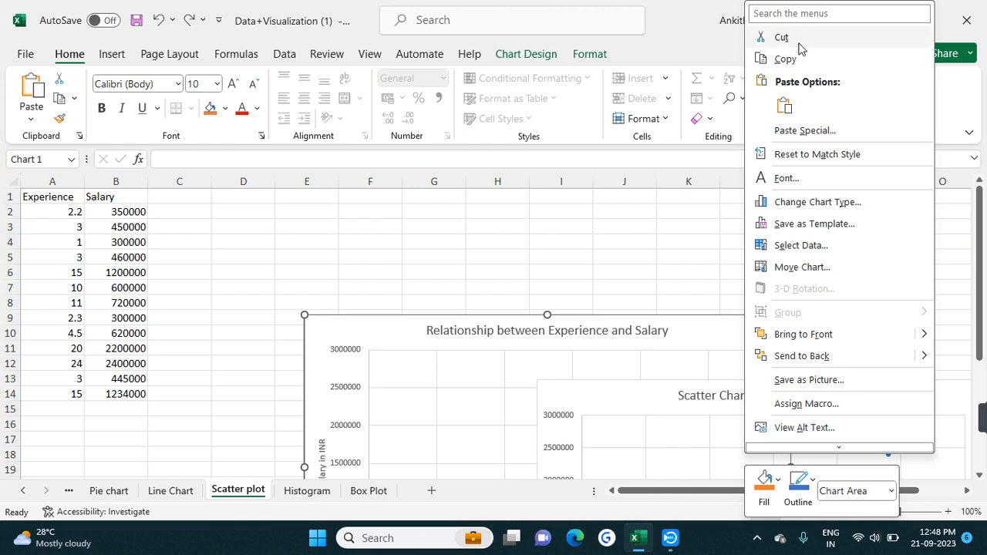
pyautogui.click(799, 48)
# - Insert a markers-only scatter chart from the Experience and Salary data in A1:B14 and place it beside the table
pyautogui.click(38, 196)
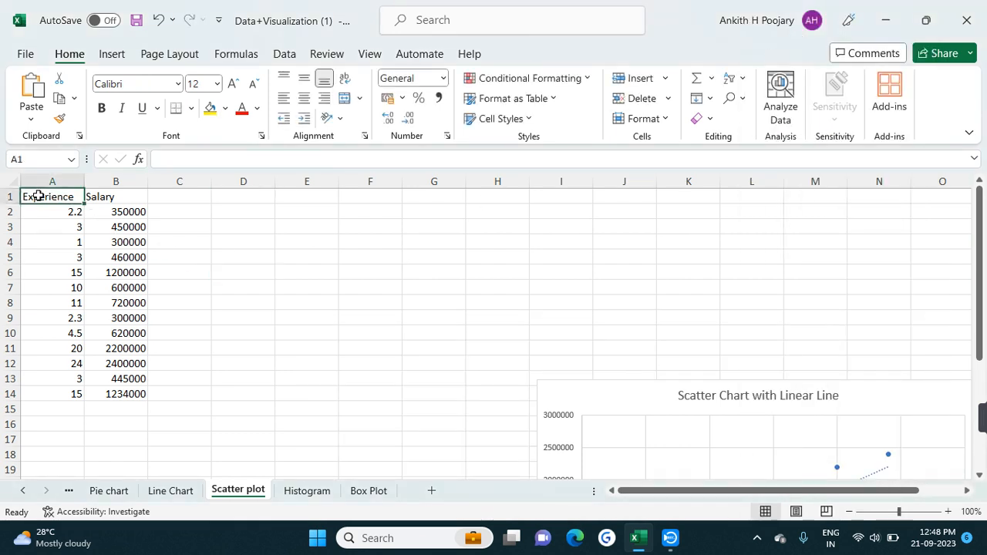
pyautogui.moveTo(38, 196); pyautogui.dragTo(134, 394)
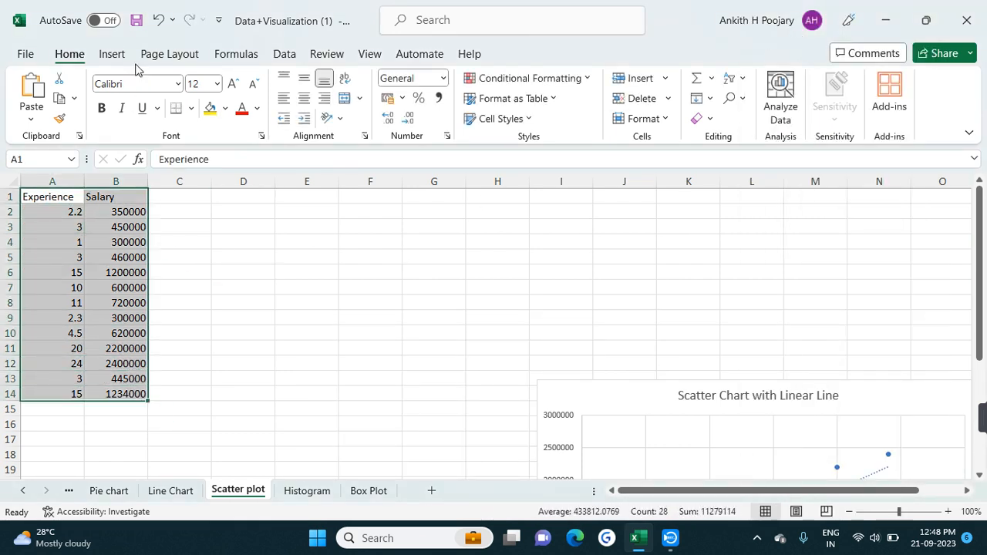
pyautogui.click(112, 53)
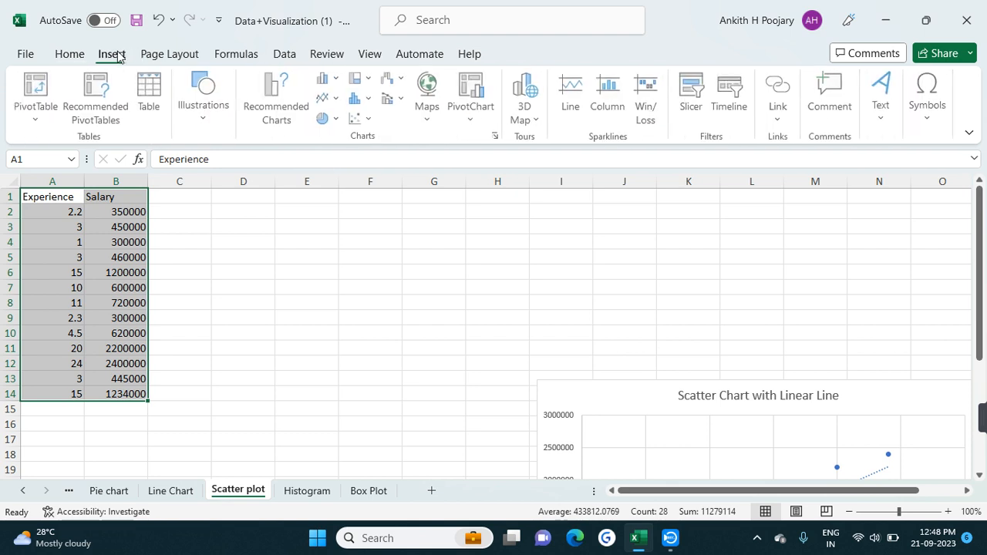
pyautogui.click(369, 122)
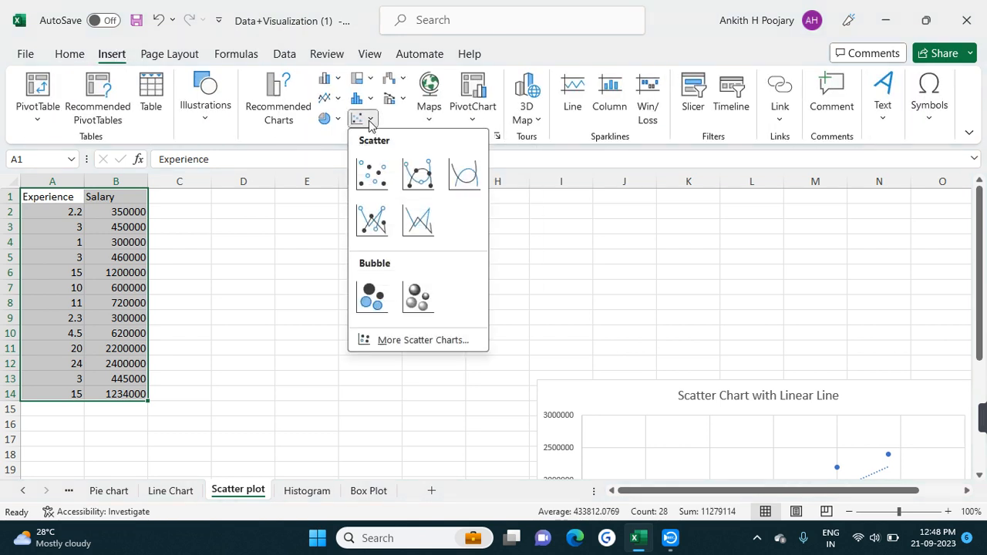
pyautogui.click(378, 174)
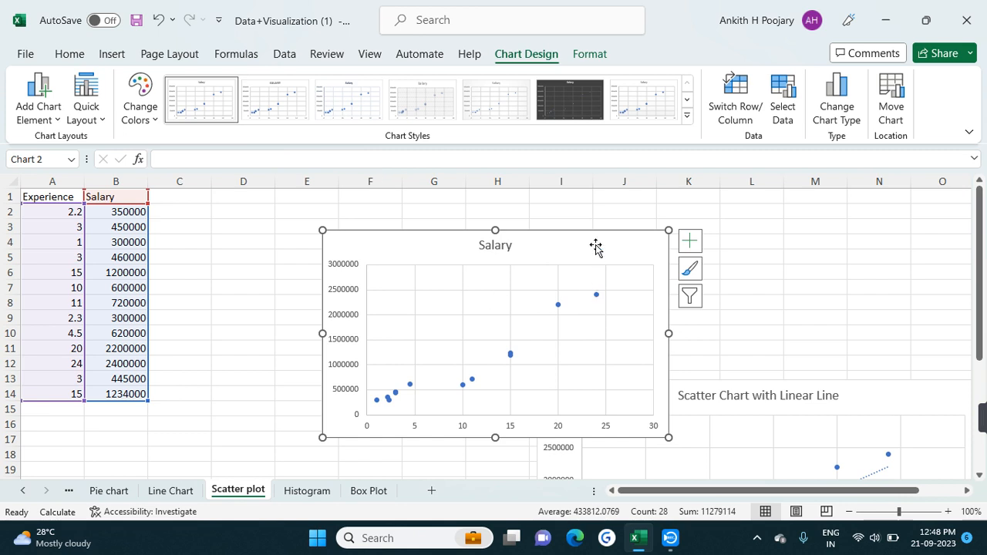
pyautogui.moveTo(593, 245); pyautogui.dragTo(572, 223)
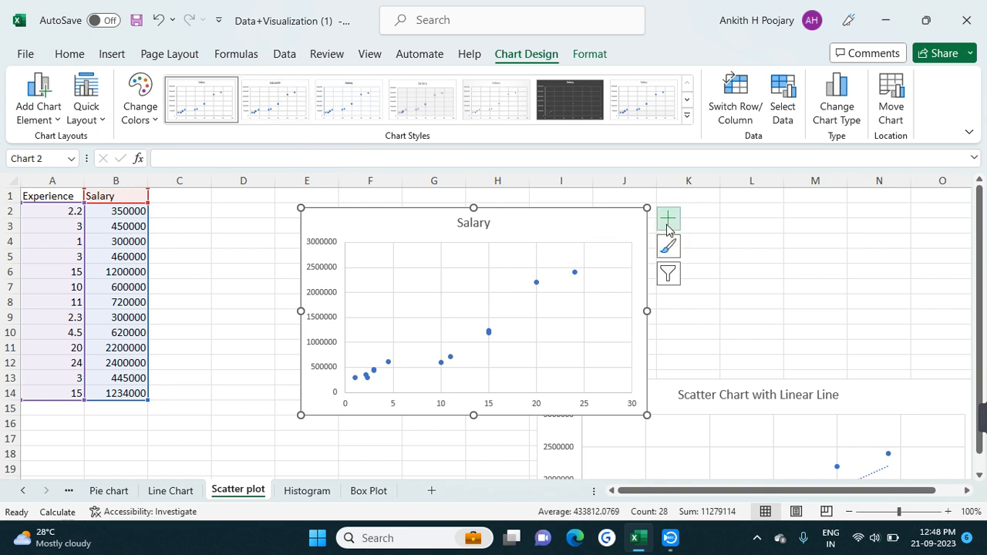
# - Try several chart styles on the Salary scatter chart and apply the one with ringed markers and dense gridlines
pyautogui.click(293, 108)
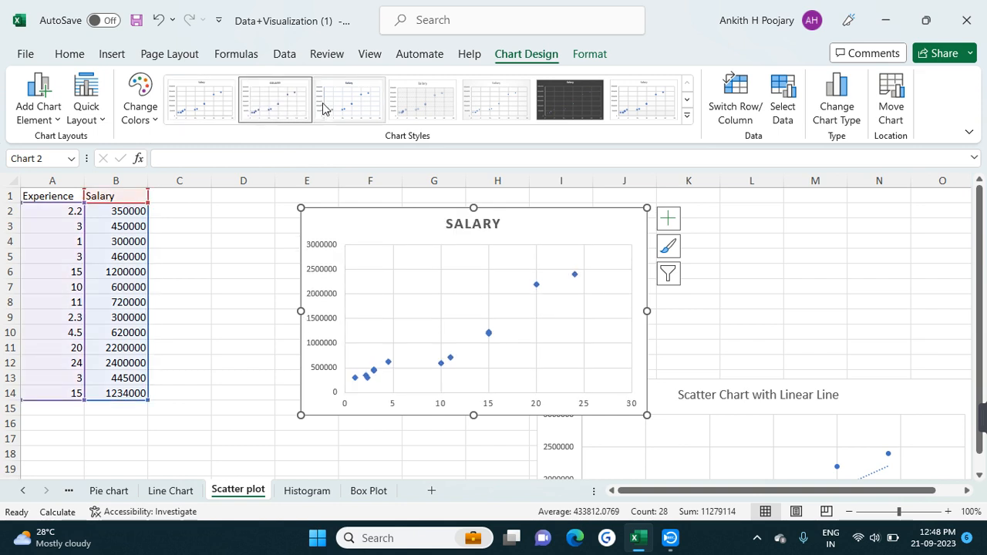
pyautogui.click(348, 102)
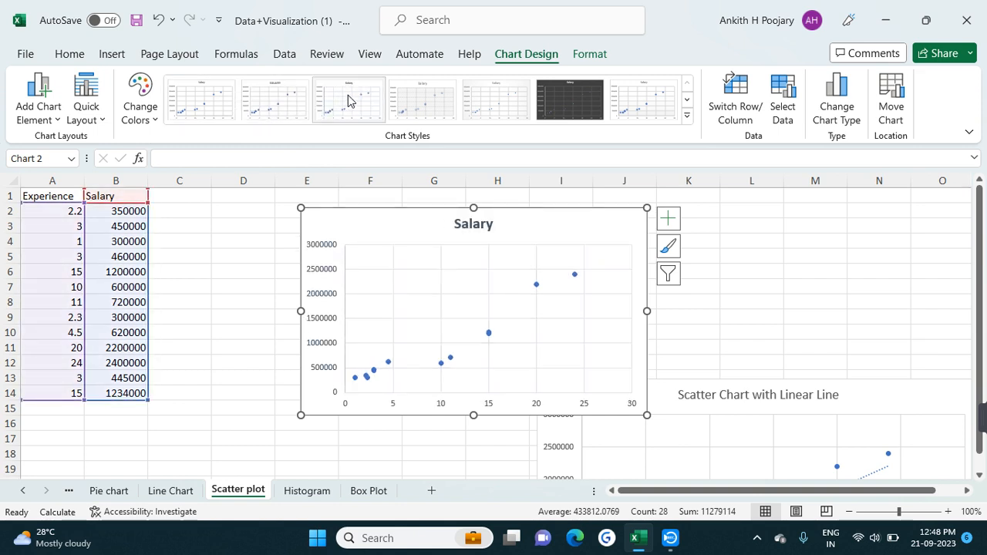
pyautogui.click(408, 104)
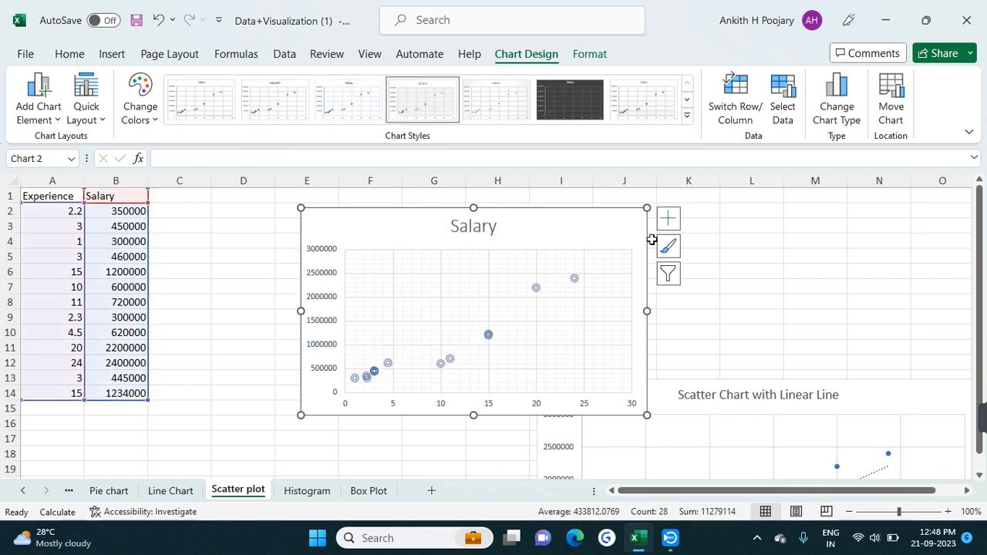
pyautogui.click(668, 218)
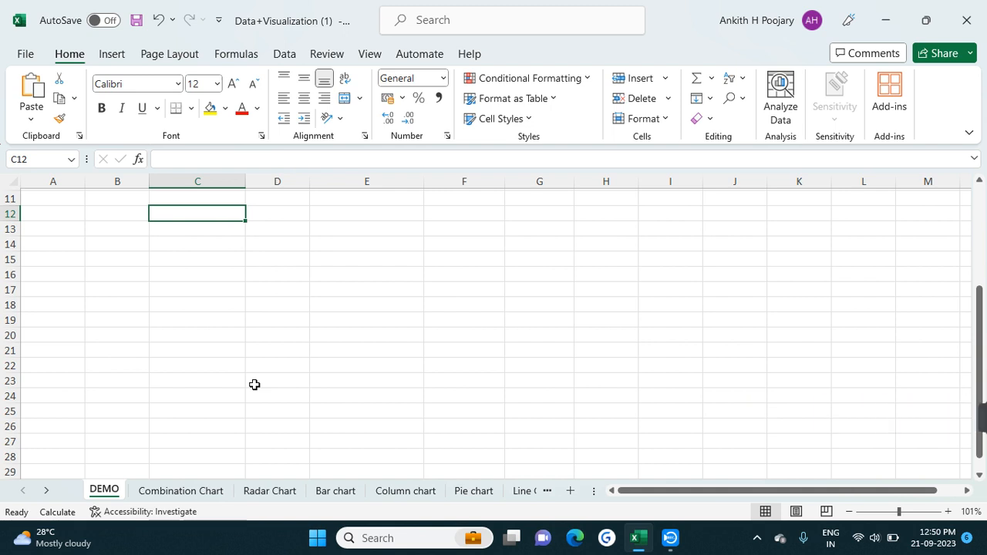
pyautogui.scroll(4, 247, 368)
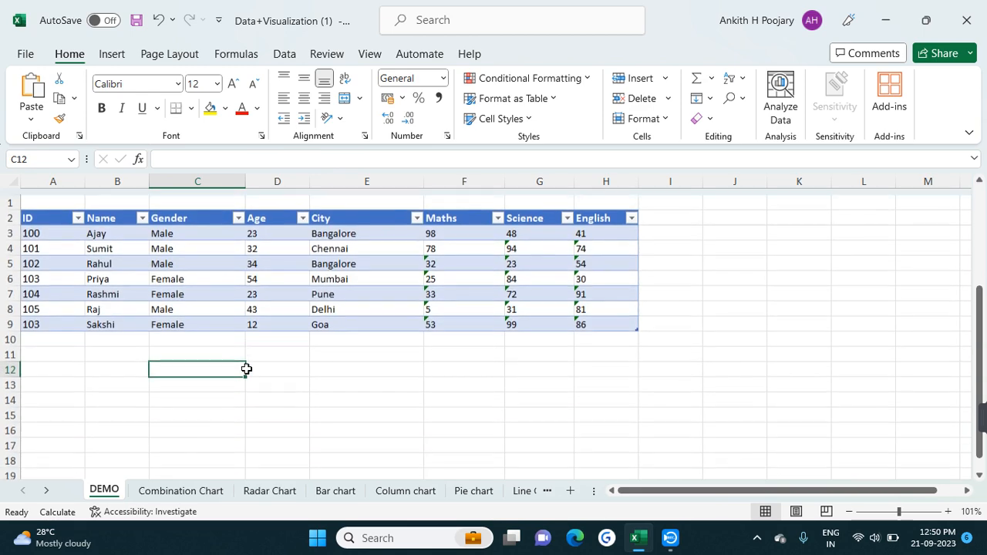
pyautogui.click(113, 55)
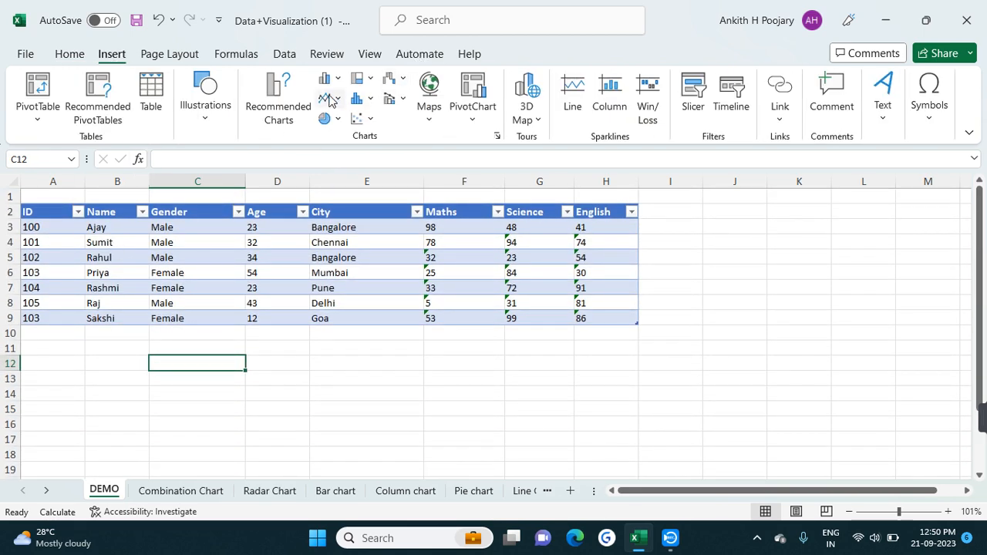
pyautogui.click(339, 82)
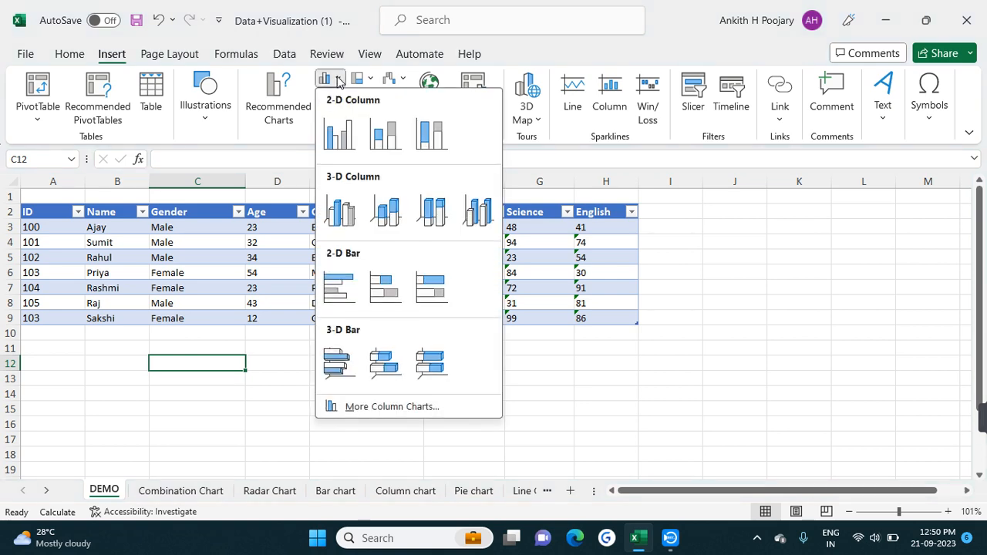
pyautogui.click(340, 82)
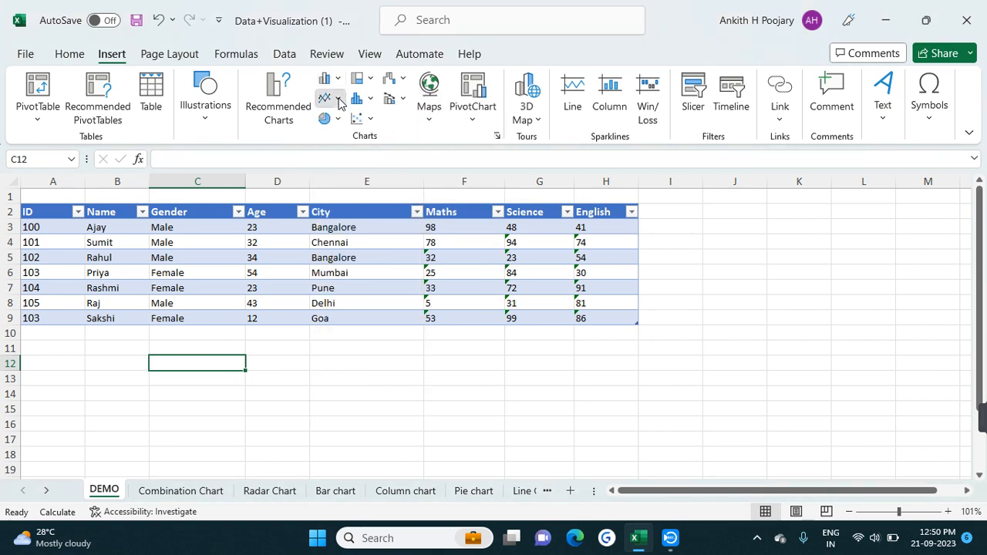
pyautogui.click(337, 99)
pyautogui.click(330, 118)
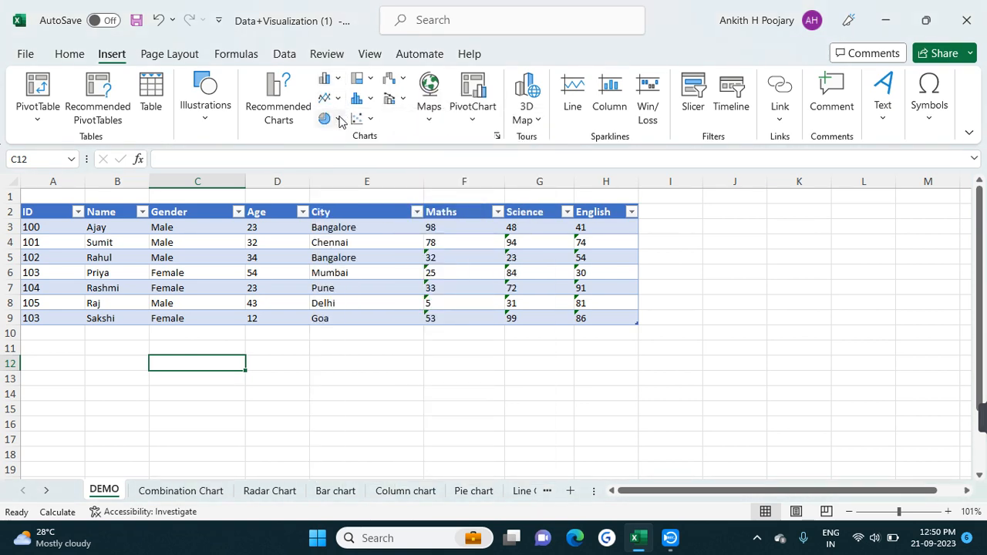
pyautogui.click(330, 118)
pyautogui.click(371, 100)
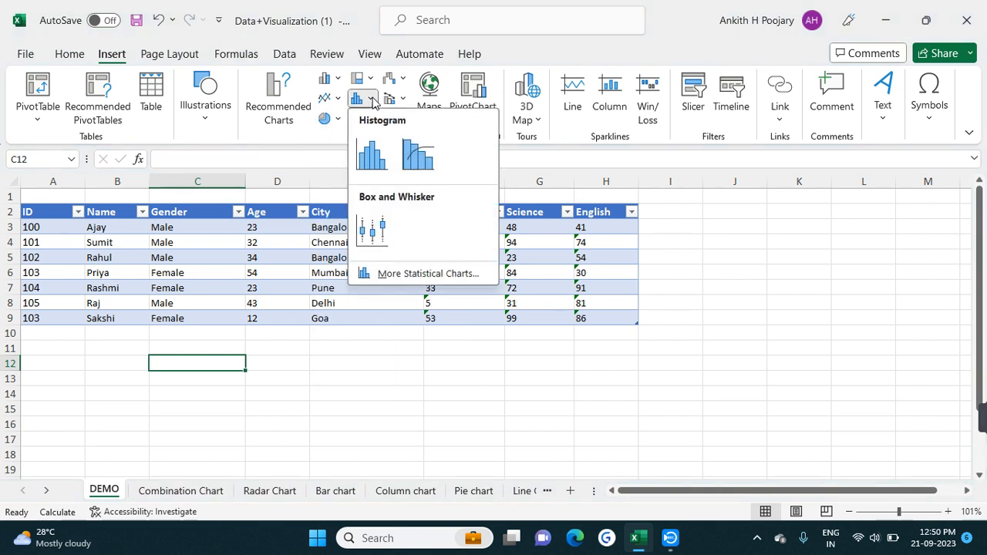
pyautogui.click(346, 133)
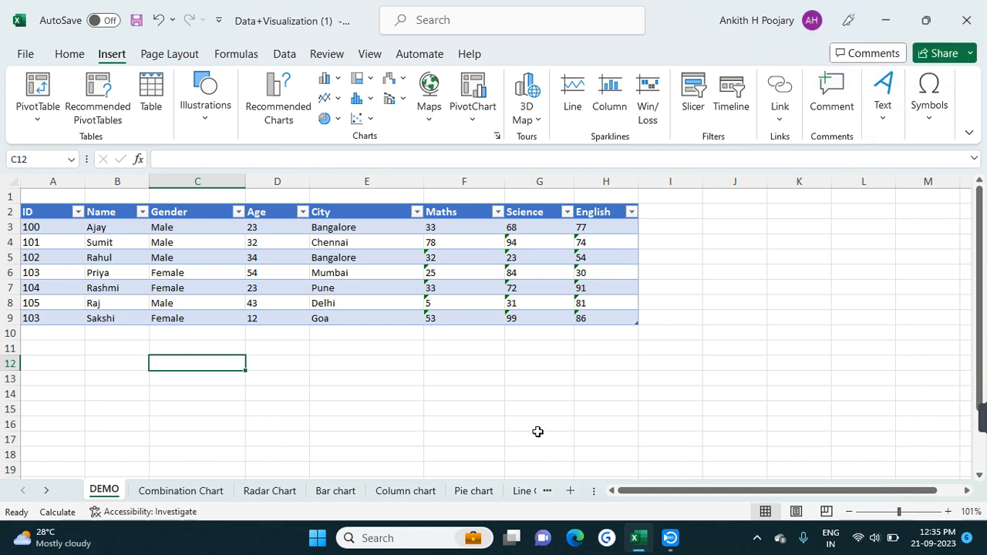
# - On the Pie chart sheet, insert a 2-D pie chart from the Cities and Population data in A1:B7
pyautogui.click(478, 492)
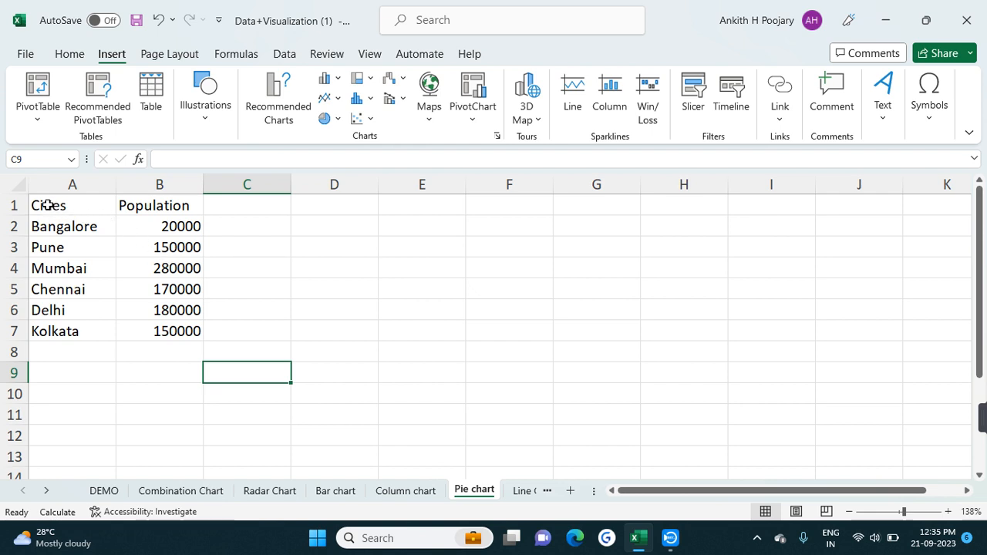
pyautogui.moveTo(52, 205); pyautogui.dragTo(177, 331)
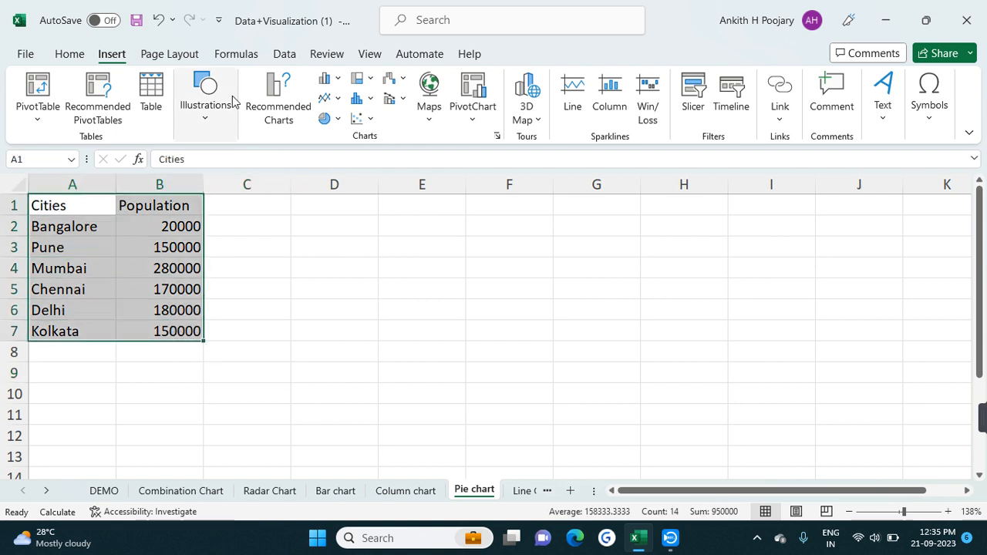
pyautogui.click(336, 120)
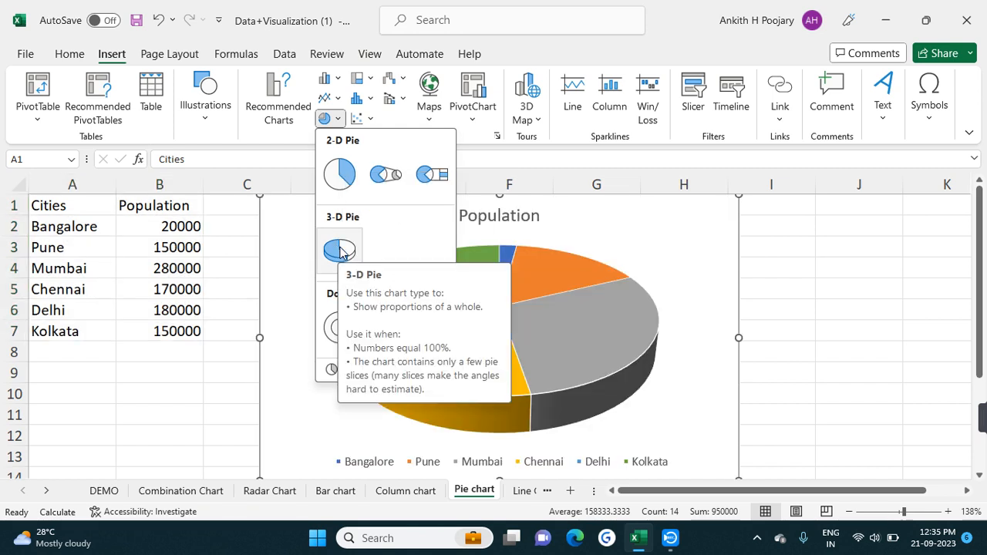
pyautogui.click(339, 173)
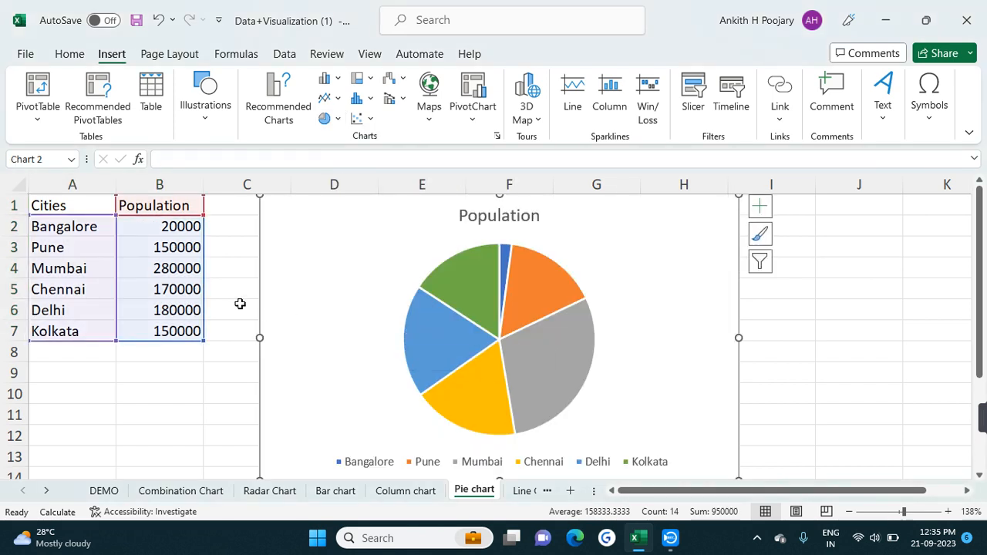
pyautogui.scroll(-1, 474, 336)
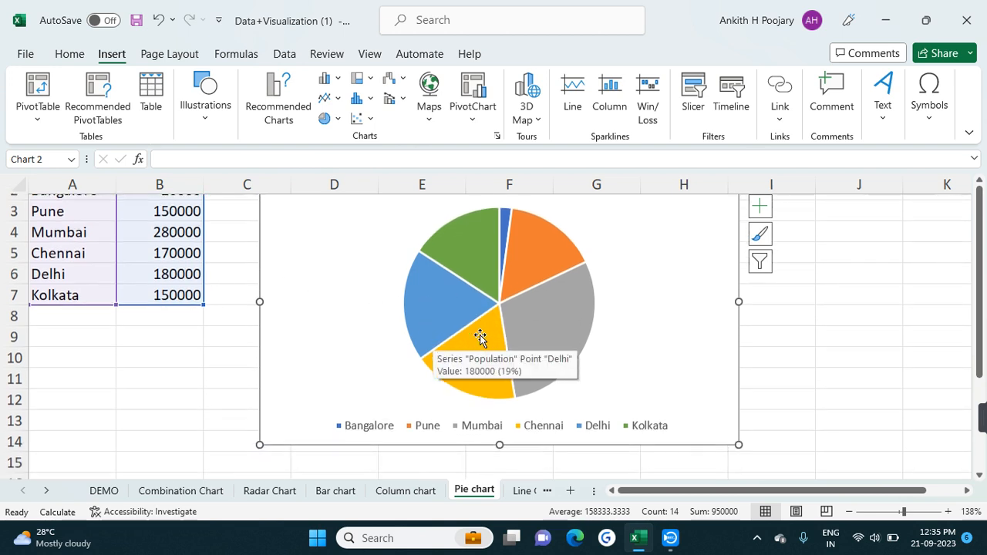